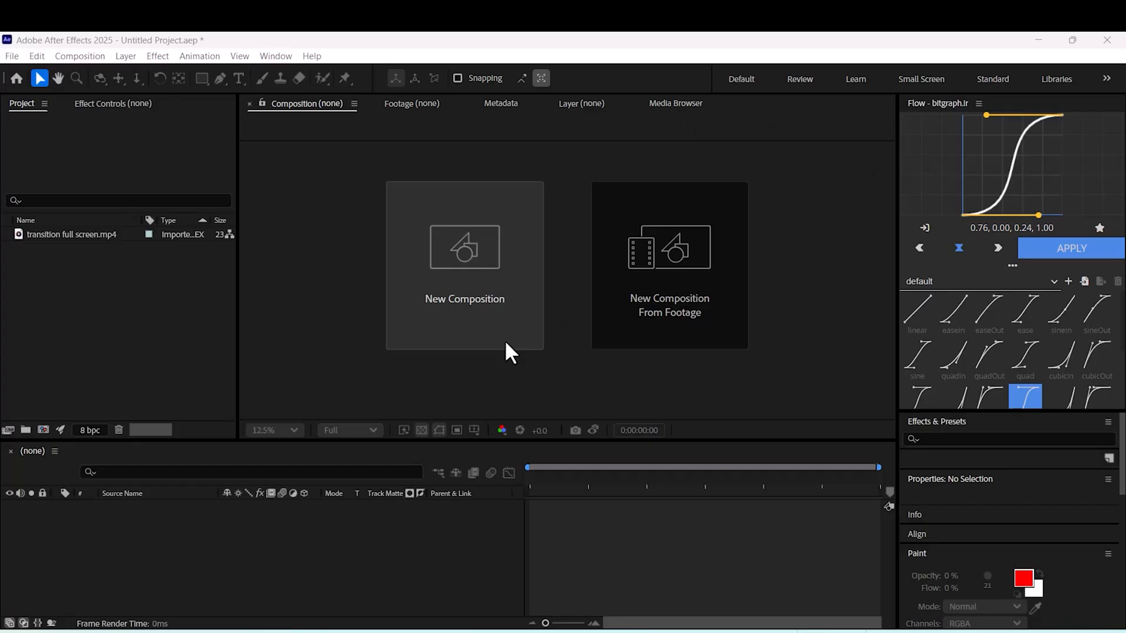
# Step: Create a composition from the video clip and mute its audio
pyautogui.moveTo(56, 236); pyautogui.dragTo(44, 431)
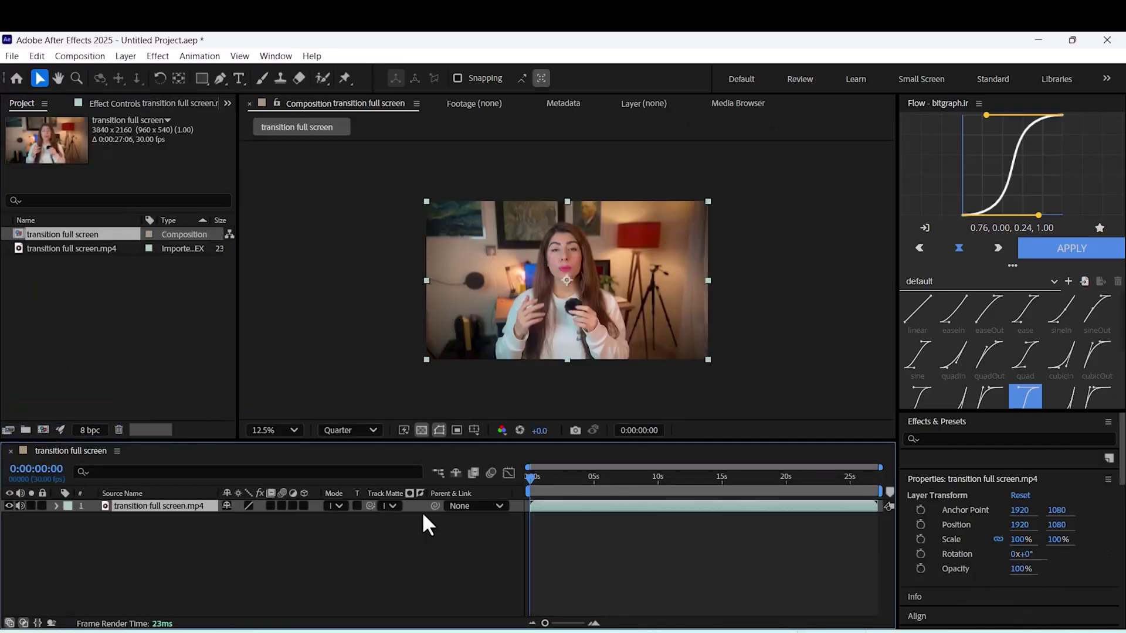
pyautogui.click(420, 560)
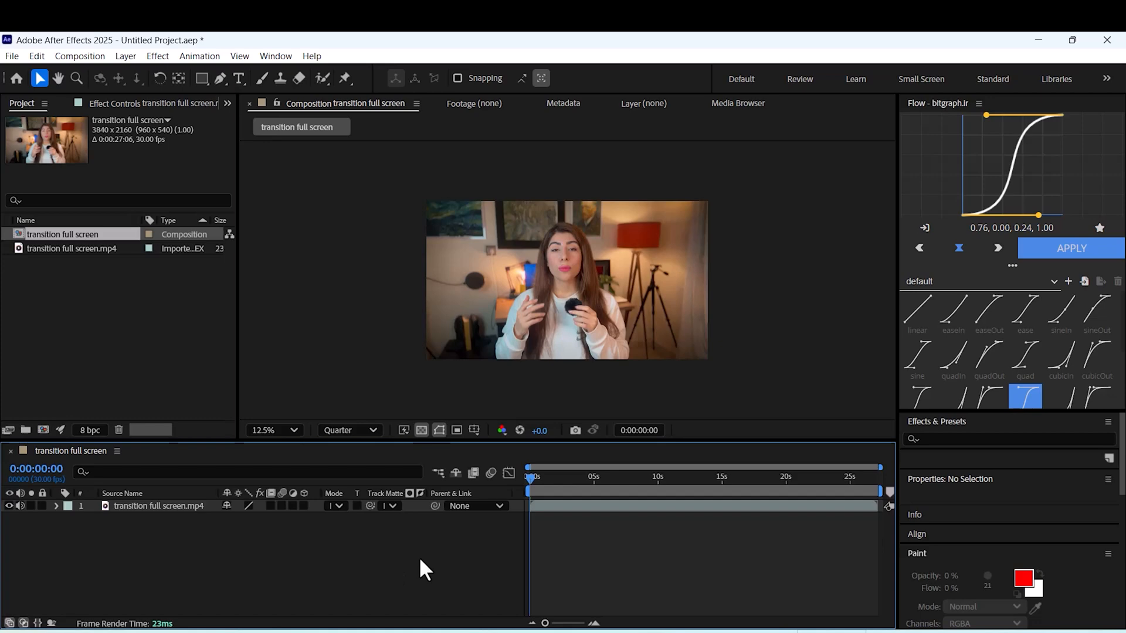
pyautogui.click(19, 506)
pyautogui.moveTo(535, 479); pyautogui.dragTo(455, 482)
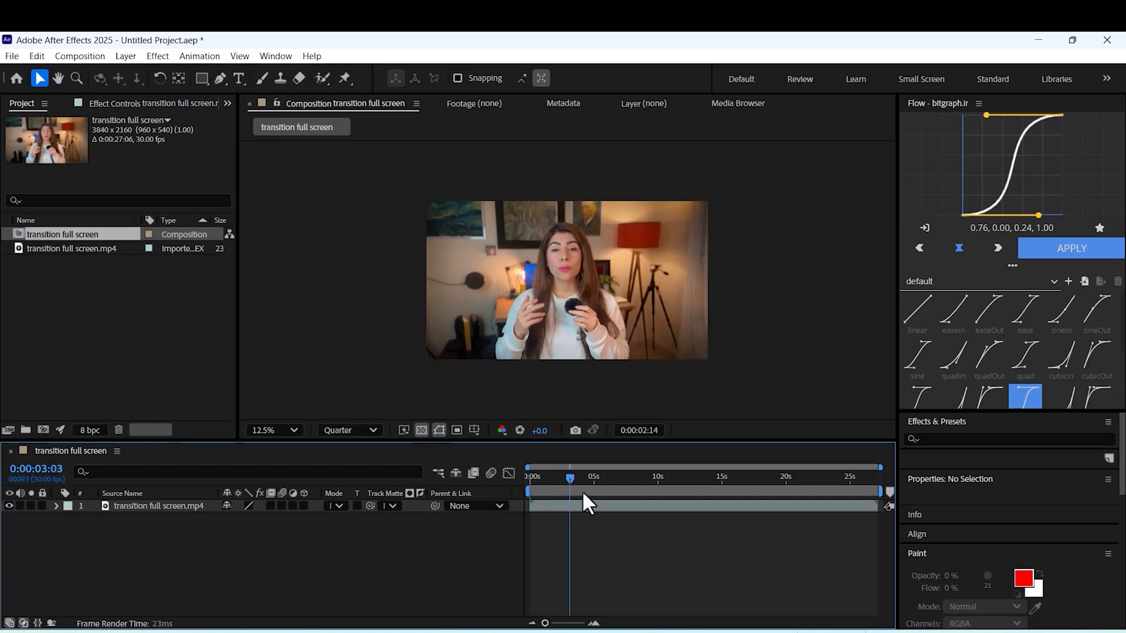
pyautogui.press('space')
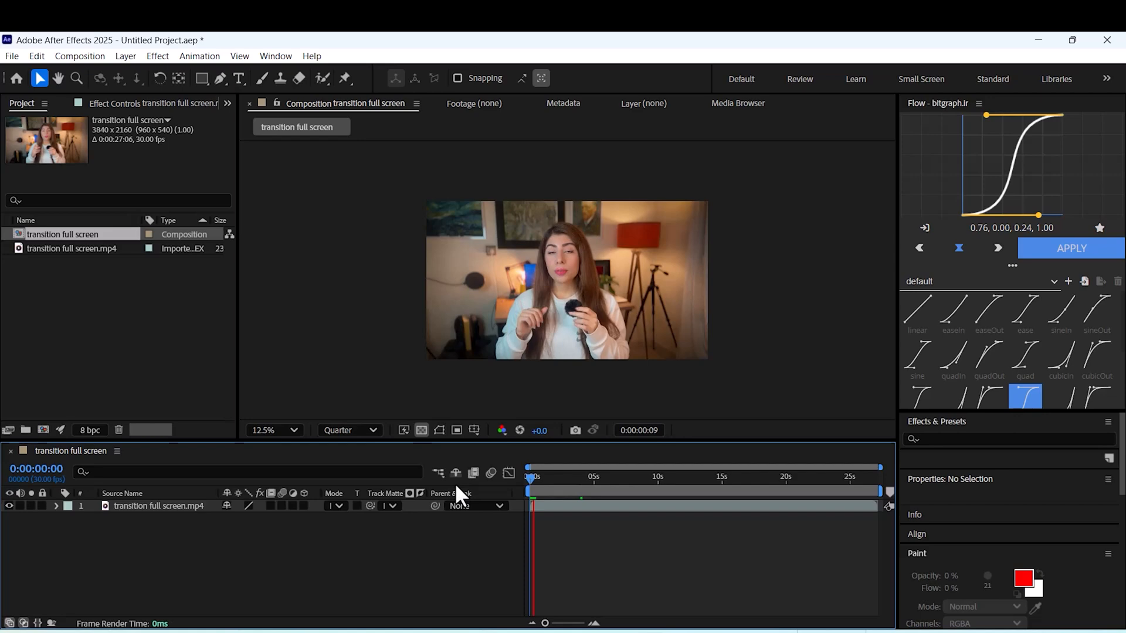
# Step: Draw a rectangle shape with a solid white fill and stretch it to cover the whole frame
pyautogui.press('q')
pyautogui.moveTo(426, 195)
pyautogui.mouseDown()
pyautogui.moveTo(512, 300)
pyautogui.moveTo(713, 367)
pyautogui.mouseUp()
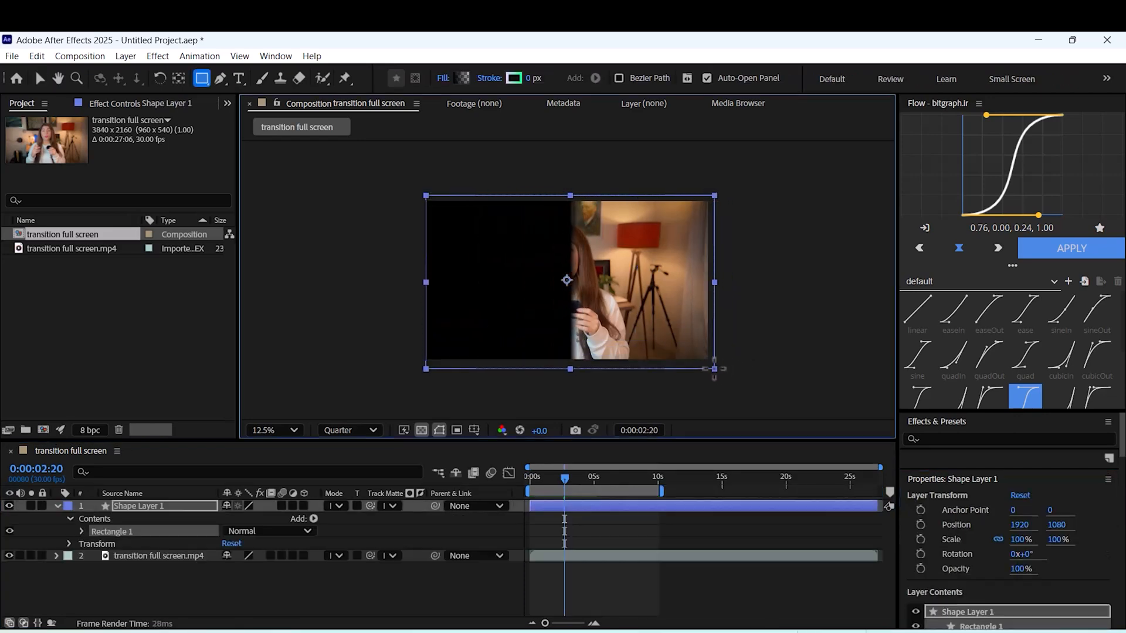
pyautogui.click(465, 79)
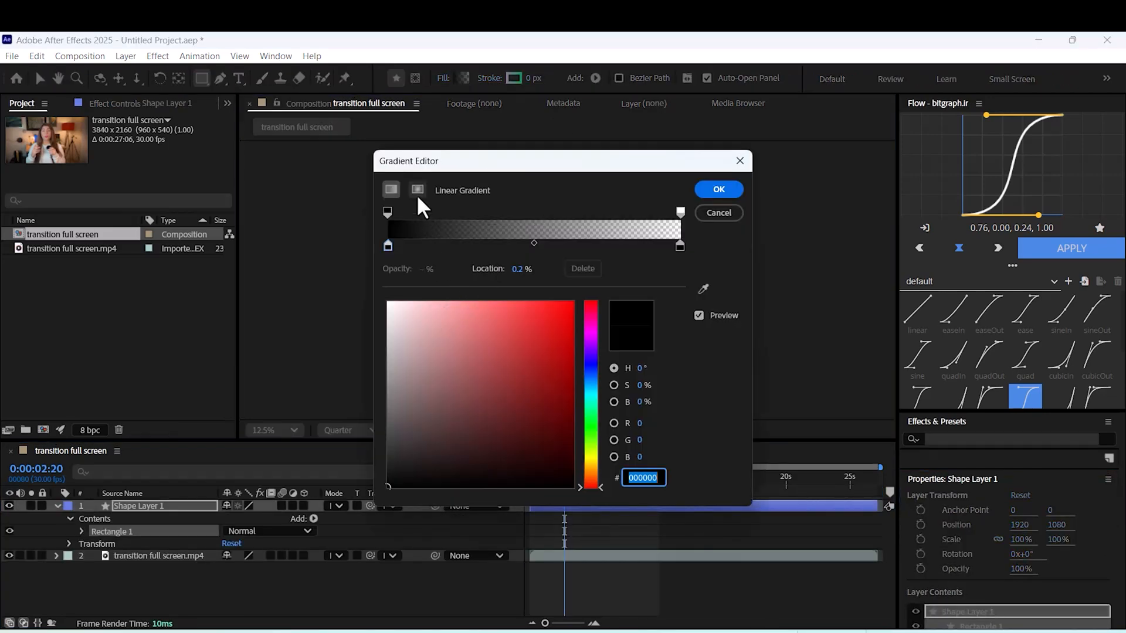
pyautogui.click(394, 189)
pyautogui.click(445, 79)
pyautogui.click(510, 296)
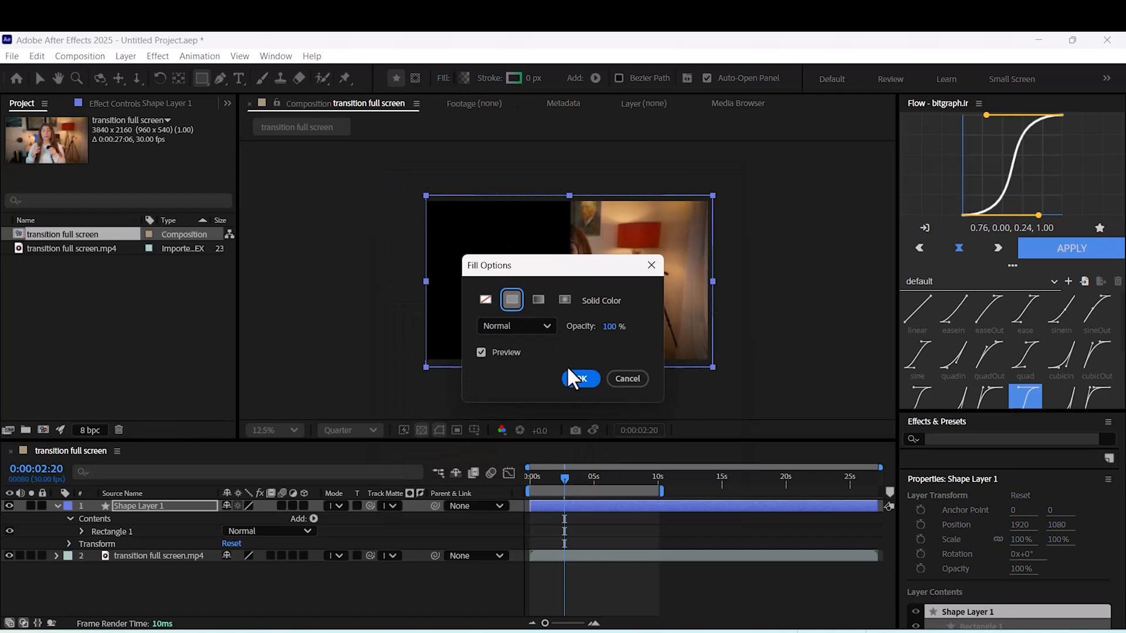
pyautogui.click(572, 378)
pyautogui.press('v')
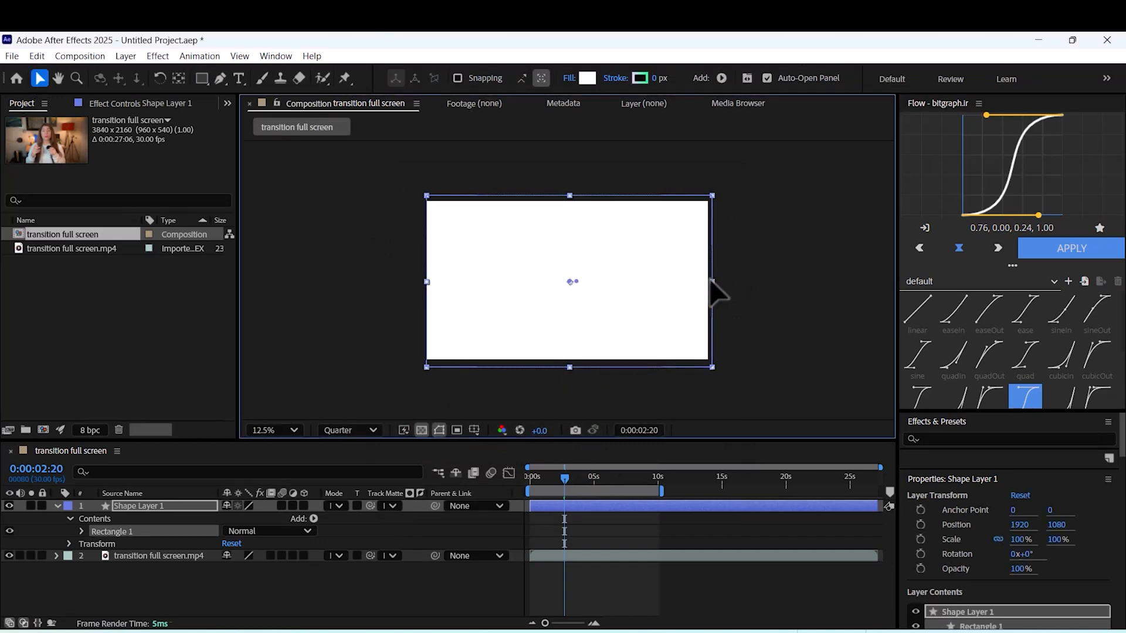
pyautogui.moveTo(431, 283); pyautogui.dragTo(414, 280)
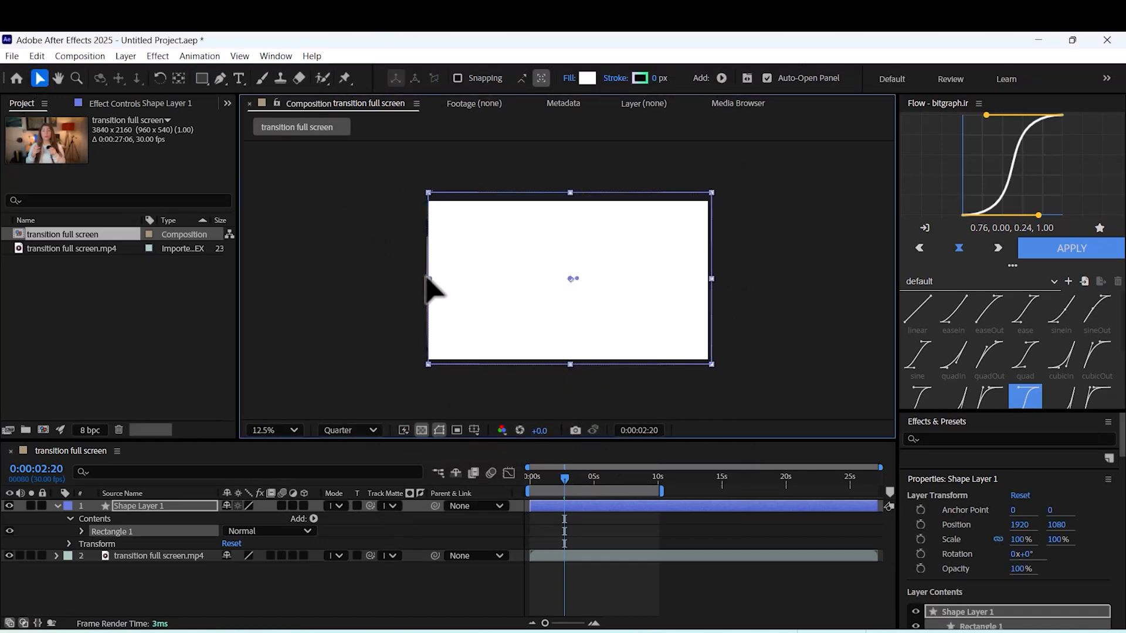
# Step: Set the video layer's Track Matte to Shape Layer 1
pyautogui.click(159, 556)
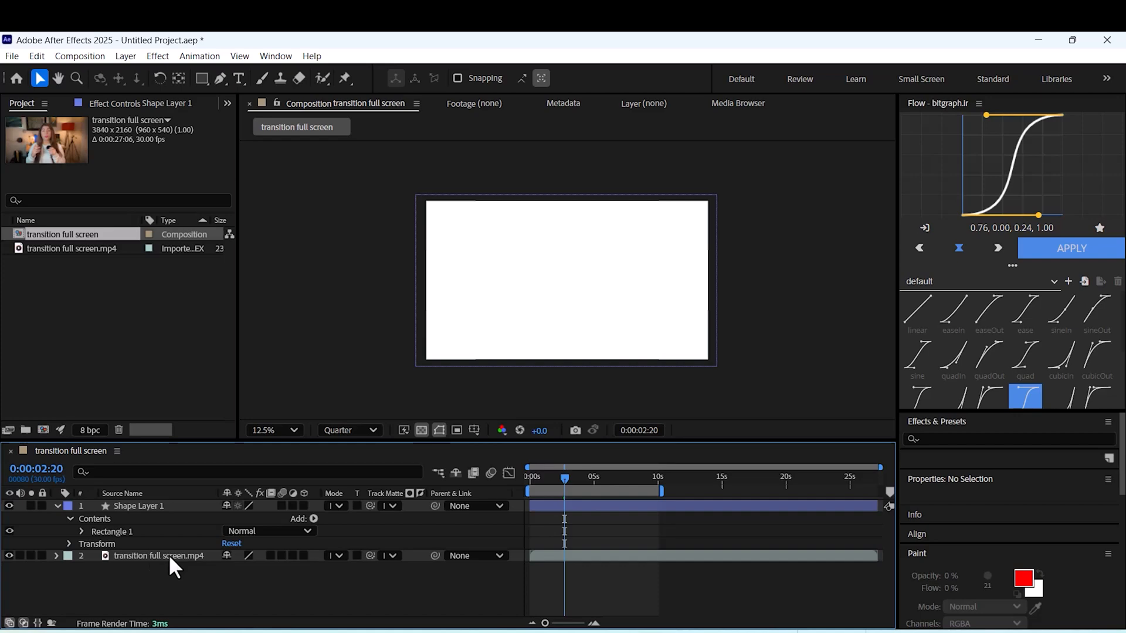
pyautogui.click(392, 557)
pyautogui.click(427, 593)
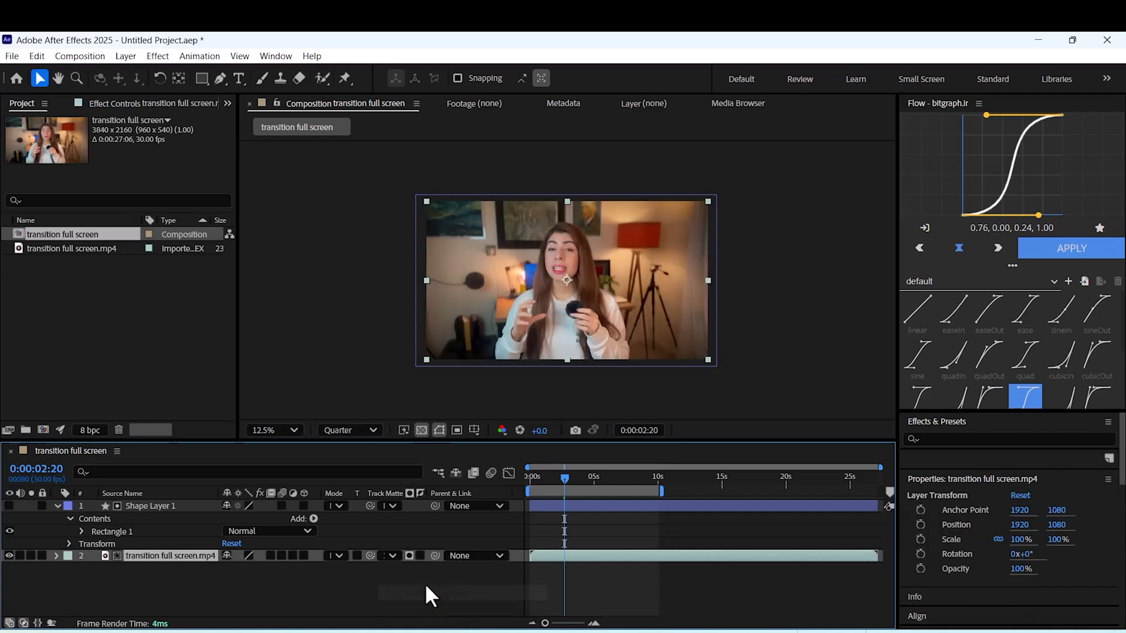
pyautogui.click(375, 579)
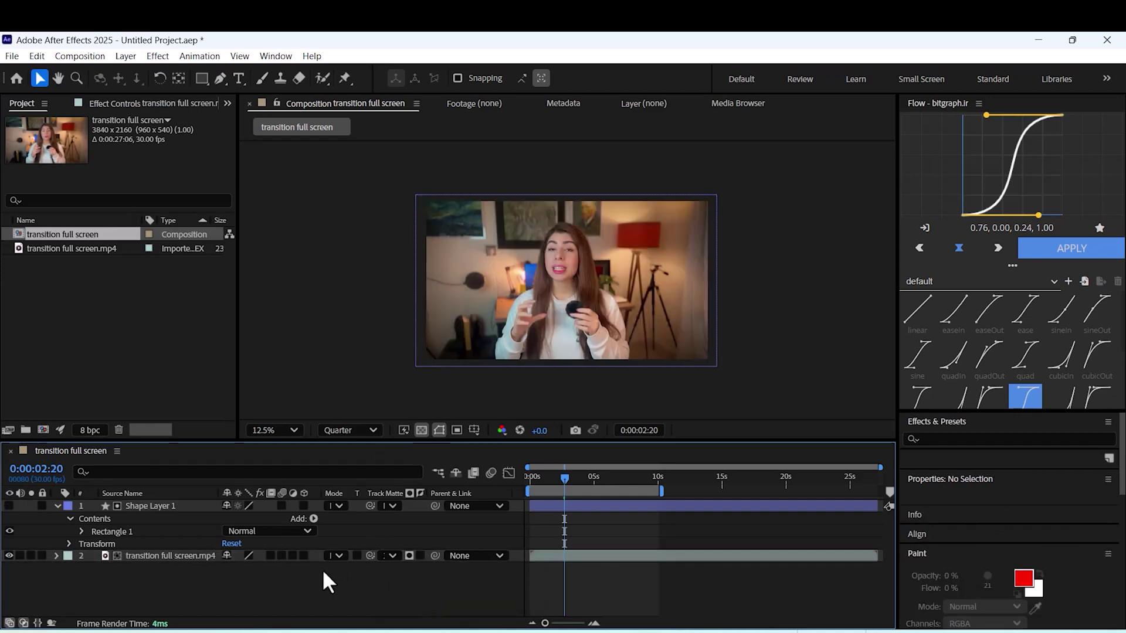
pyautogui.click(159, 503)
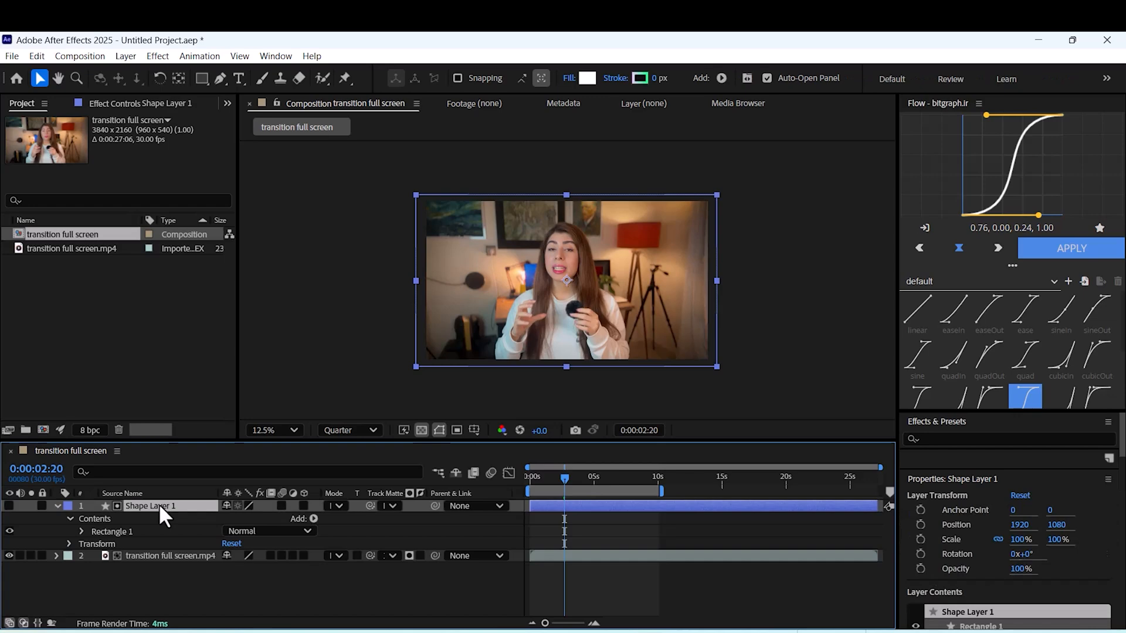
# Step: Apply a Slider Control effect to the shape layer and duplicate it to get three
pyautogui.hotkey('ctrl', 'space')
pyautogui.write('slid')
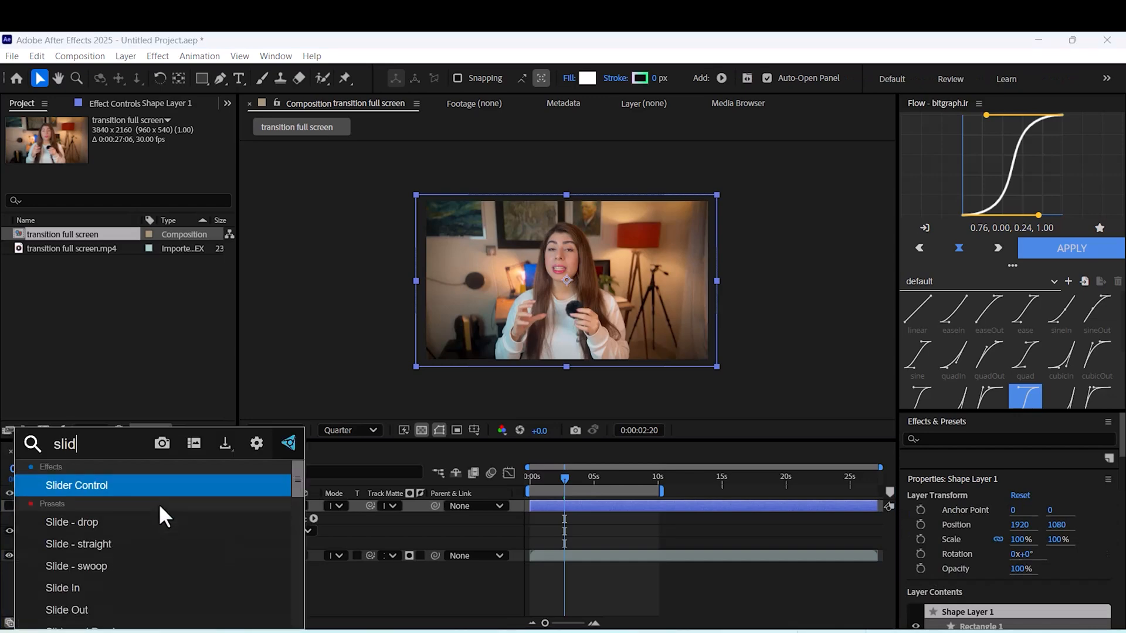
pyautogui.write('e')
pyautogui.press('Return')
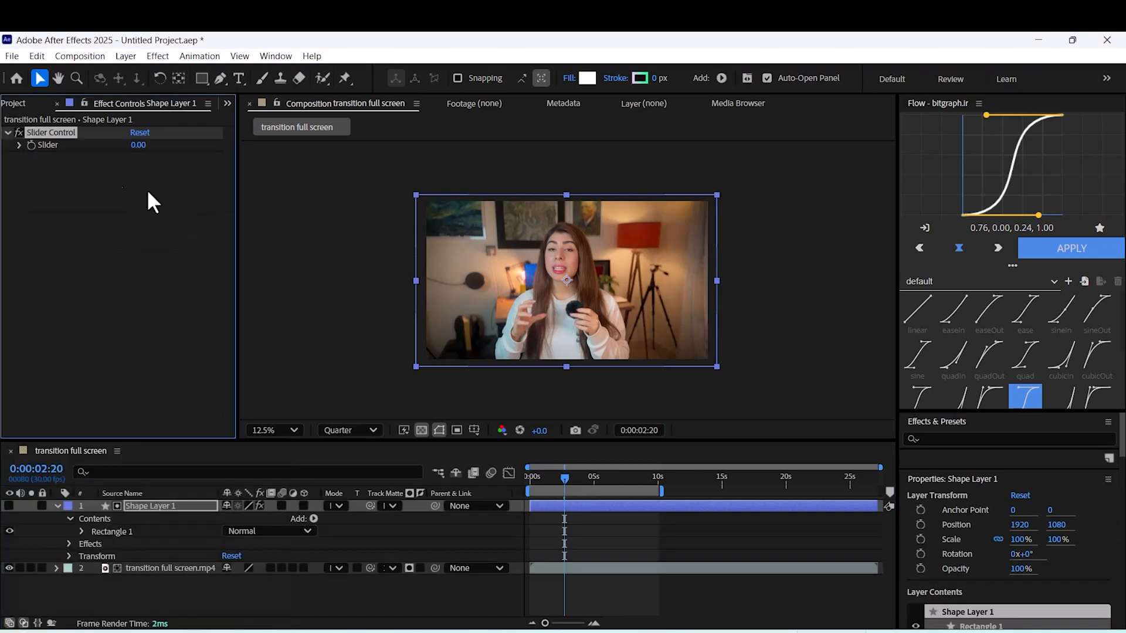
pyautogui.hotkey('ctrl', 'd')
pyautogui.hotkey('ctrl', 'd')
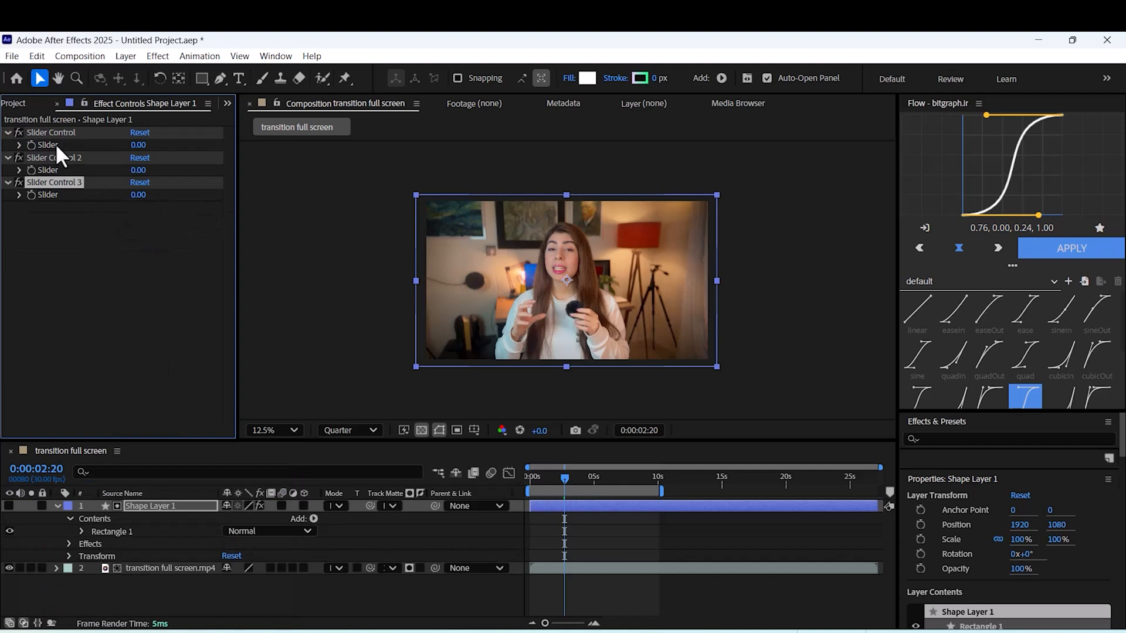
# Step: Rename the three slider controls to size, position and roundness
pyautogui.rightClick(59, 135)
pyautogui.click(109, 141)
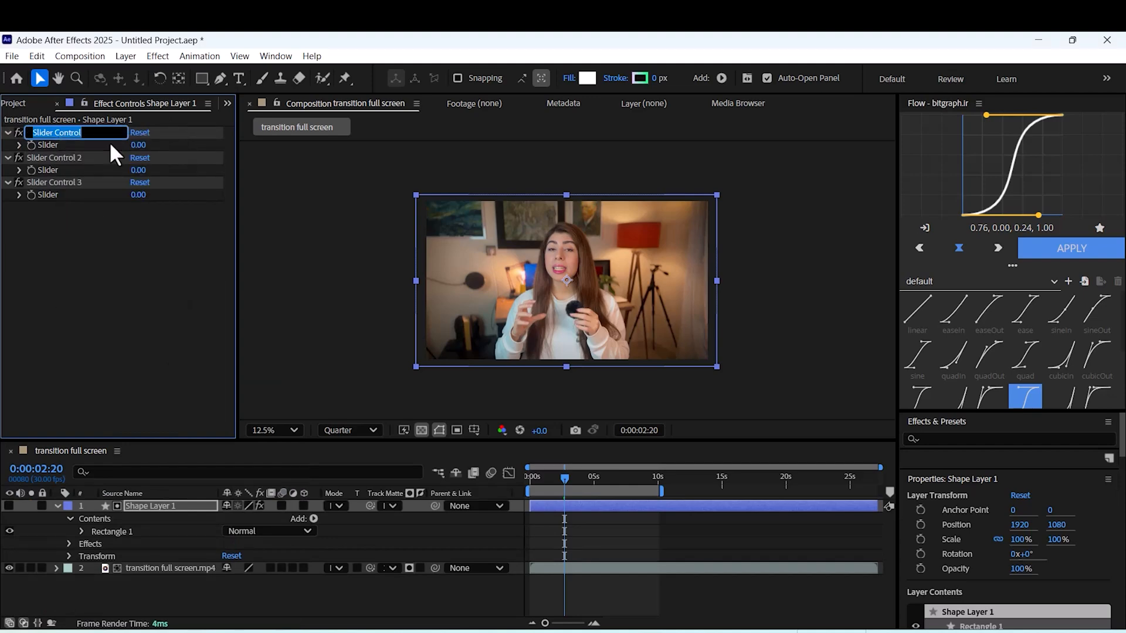
pyautogui.write('size')
pyautogui.press('Return')
pyautogui.rightClick(101, 151)
pyautogui.click(98, 230)
pyautogui.write('po')
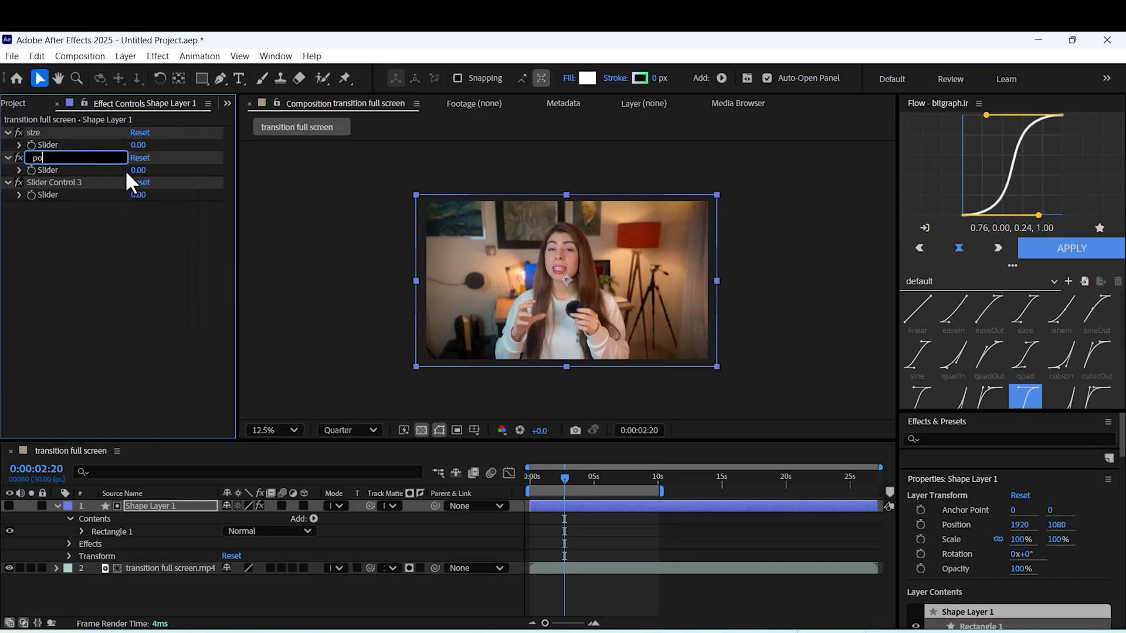
pyautogui.write('sition')
pyautogui.press('Return')
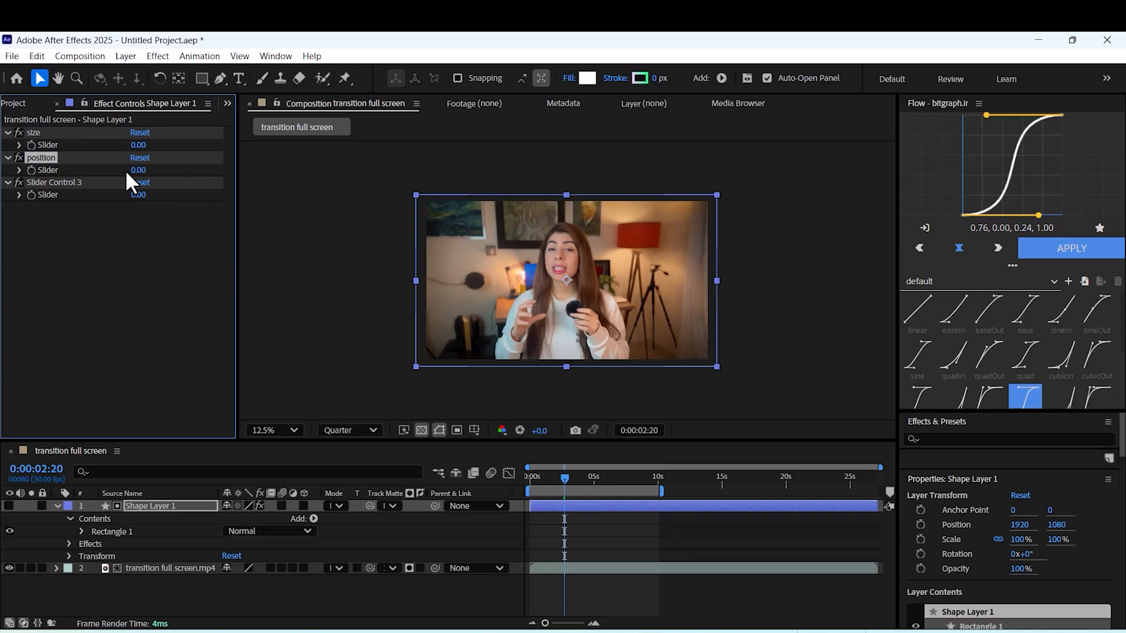
pyautogui.rightClick(72, 183)
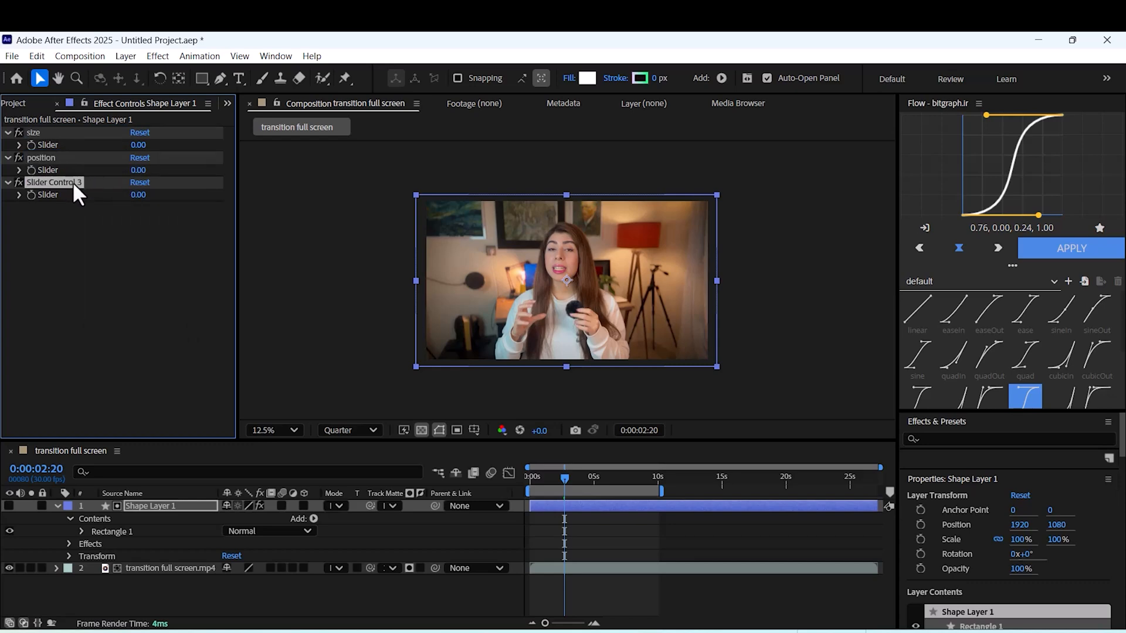
pyautogui.click(116, 193)
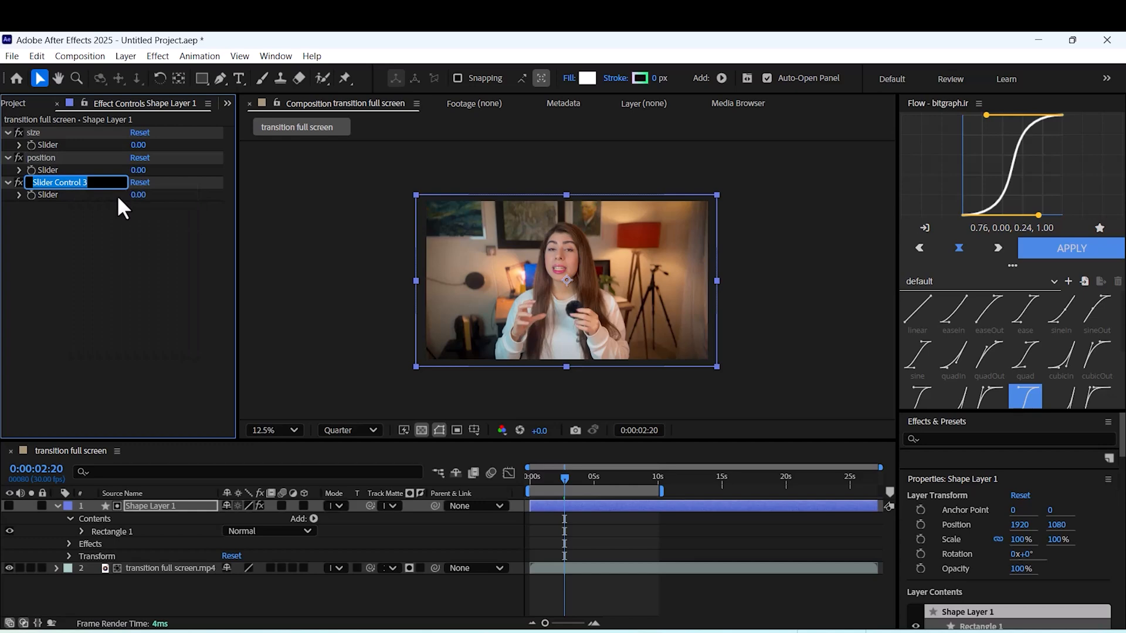
pyautogui.write('round')
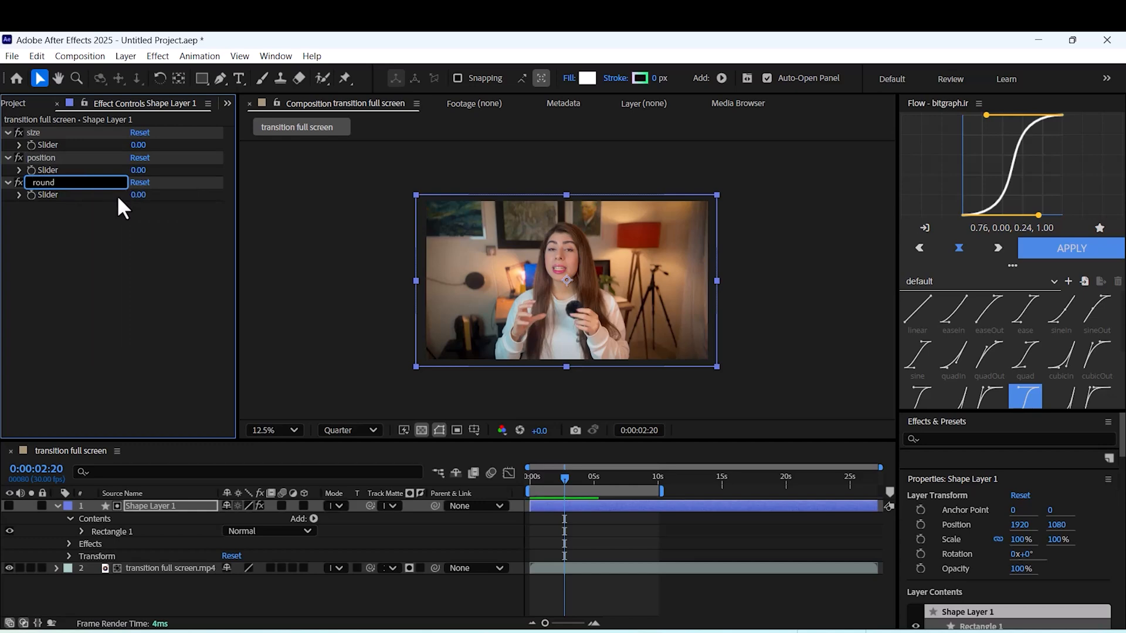
pyautogui.write('ness')
pyautogui.press('Return')
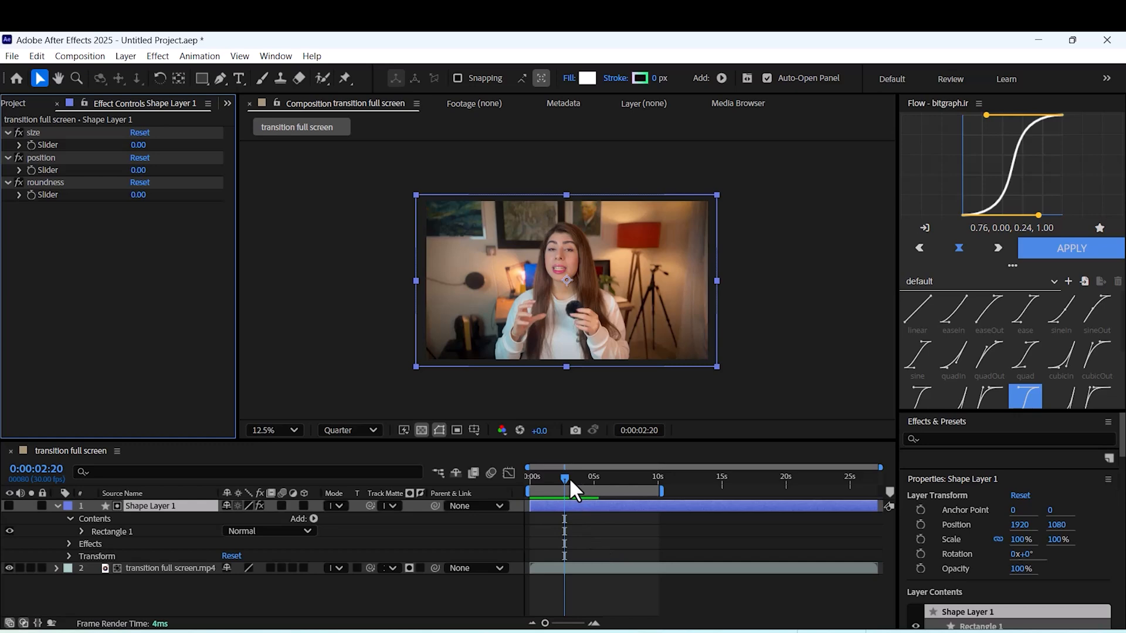
# Step: Pick-whip the Rectangle Path's Size, Position and Roundness to the matching sliders
pyautogui.moveTo(569, 478)
pyautogui.mouseDown()
pyautogui.moveTo(608, 503)
pyautogui.moveTo(608, 464)
pyautogui.moveTo(554, 477)
pyautogui.mouseUp()
pyautogui.click(81, 531)
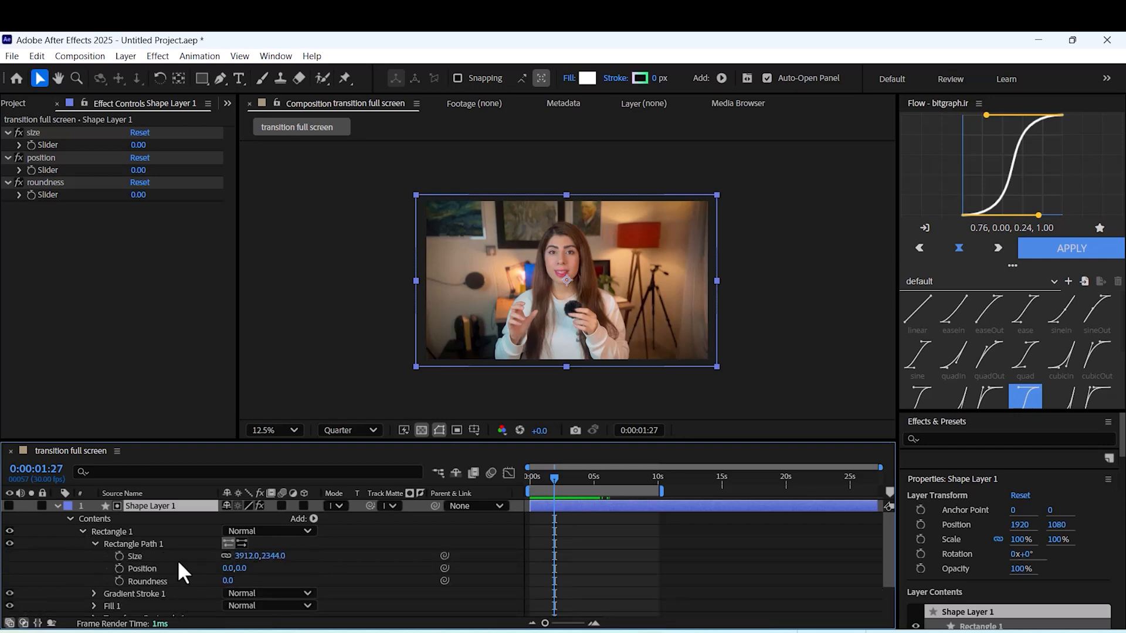
pyautogui.moveTo(444, 556)
pyautogui.mouseDown()
pyautogui.moveTo(77, 141)
pyautogui.moveTo(249, 522)
pyautogui.mouseUp()
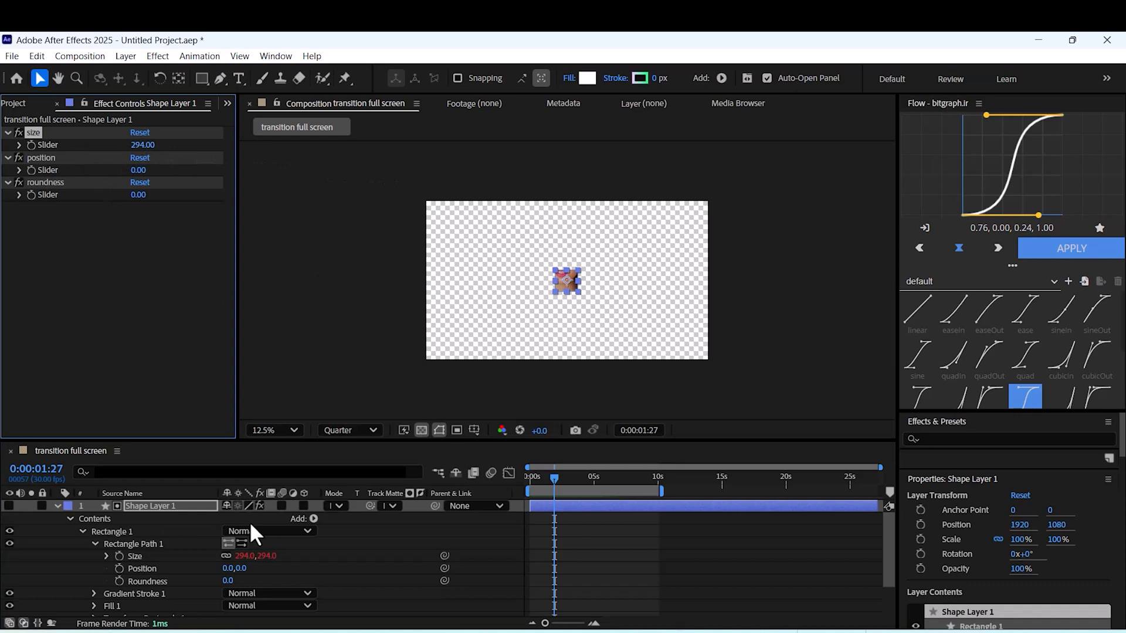
pyautogui.moveTo(445, 569); pyautogui.dragTo(54, 170)
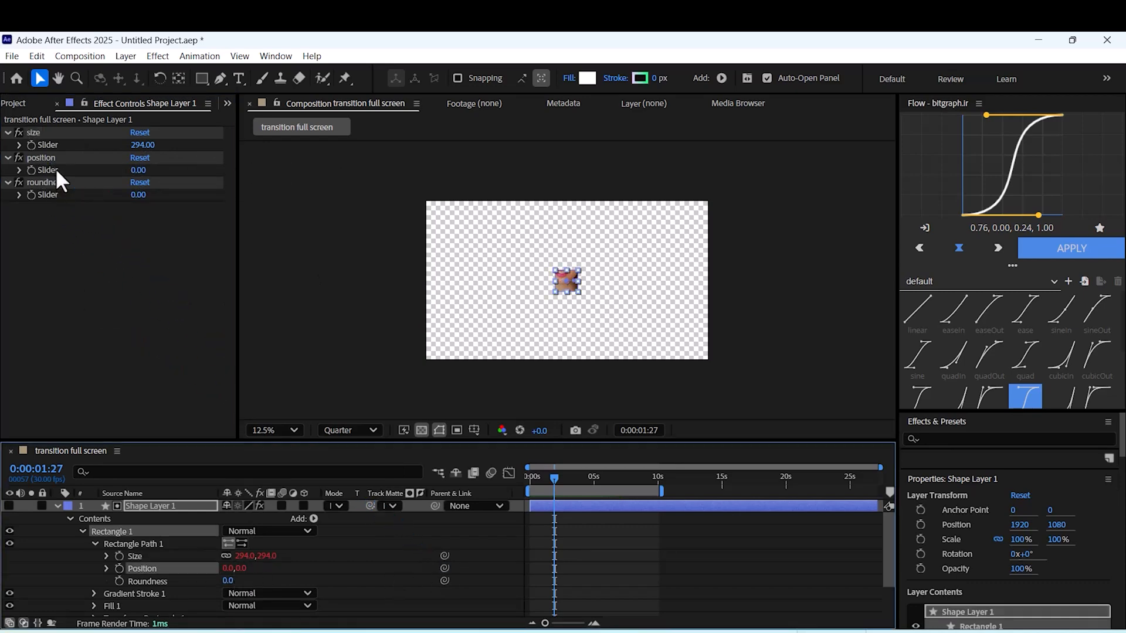
pyautogui.moveTo(445, 580); pyautogui.dragTo(80, 191)
# Step: Scrub the size slider up to about 3811 so the rectangle covers the whole frame
pyautogui.moveTo(543, 478); pyautogui.dragTo(516, 478)
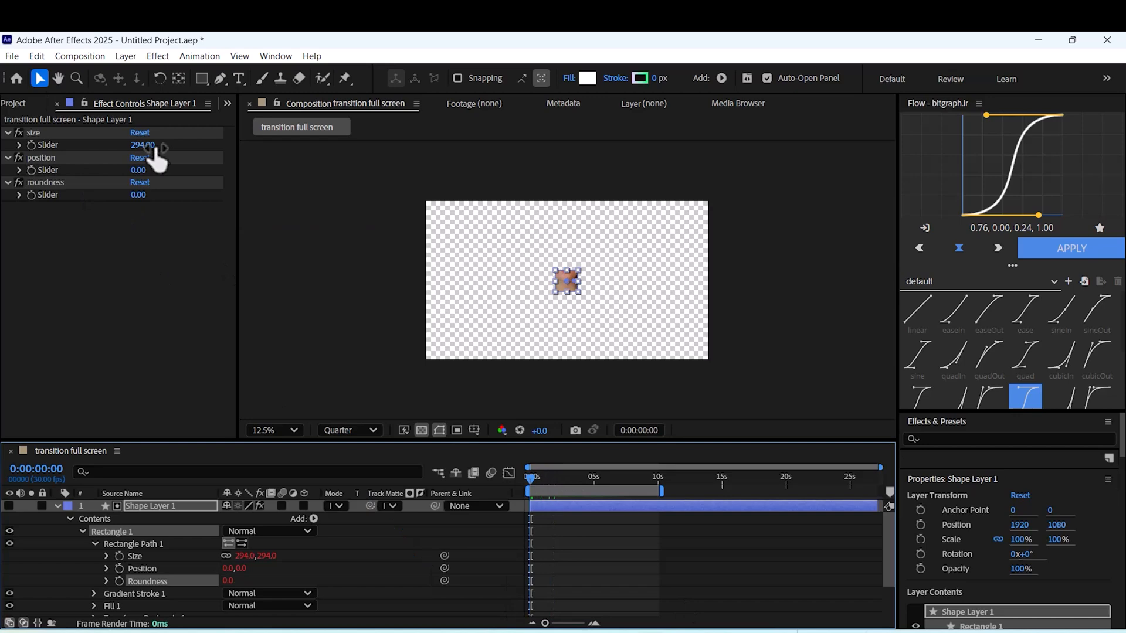
pyautogui.moveTo(142, 144); pyautogui.dragTo(275, 141)
pyautogui.moveTo(141, 146); pyautogui.dragTo(887, 202)
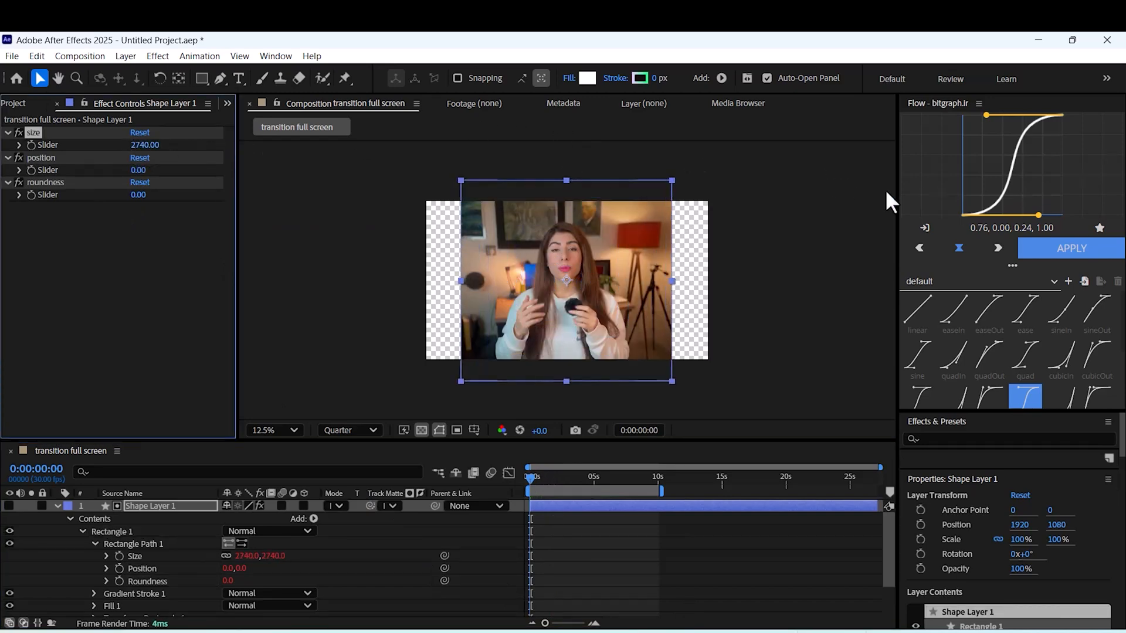
pyautogui.moveTo(141, 145); pyautogui.dragTo(1000, 223)
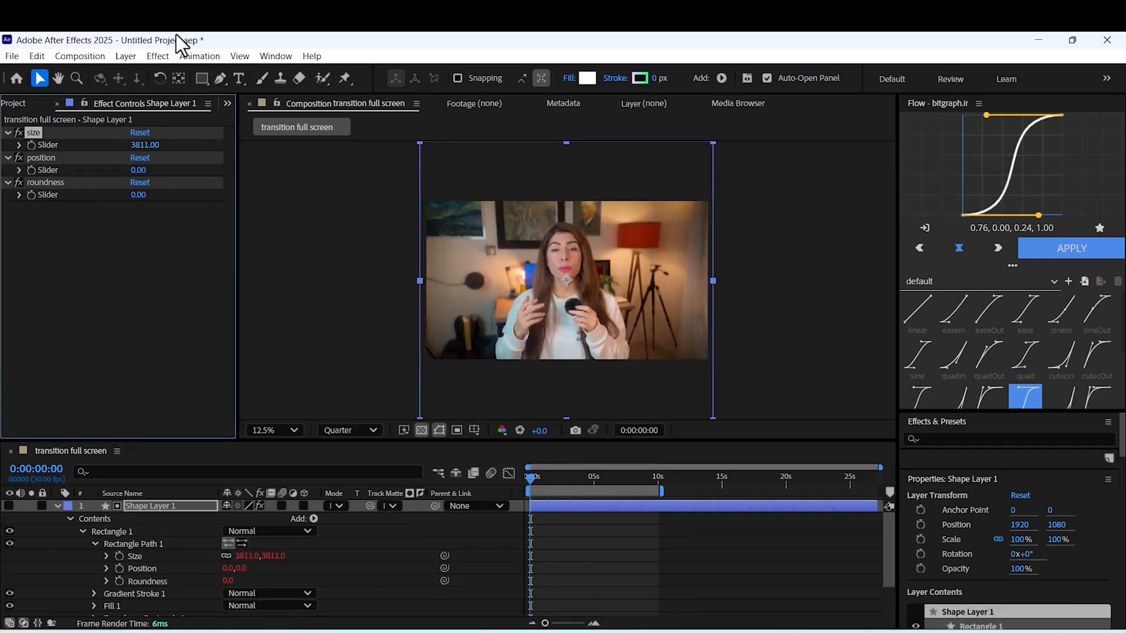
# Step: Keyframe the size and roundness sliders, then shrink size to 1000 around the 3-second mark
pyautogui.click(55, 506)
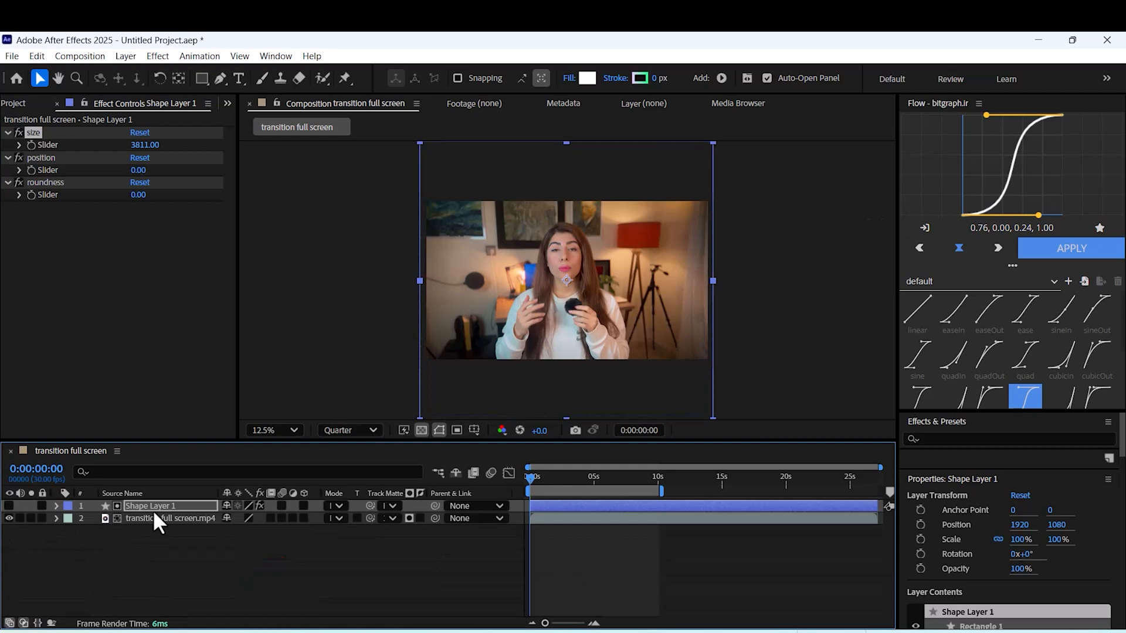
pyautogui.click(30, 144)
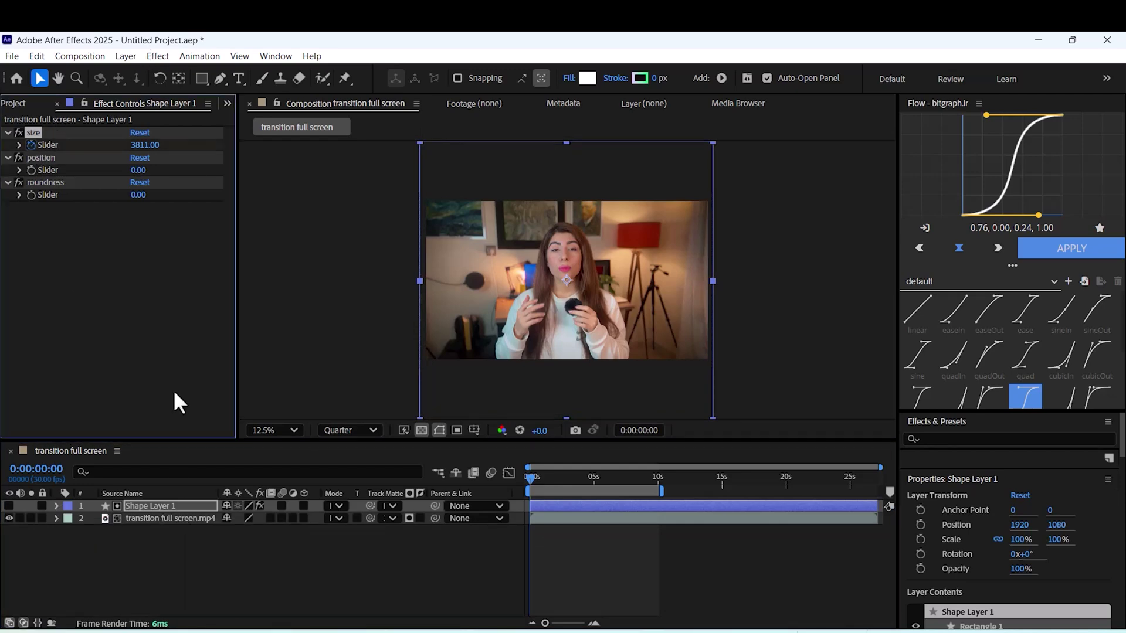
pyautogui.click(31, 195)
pyautogui.moveTo(530, 475); pyautogui.dragTo(571, 476)
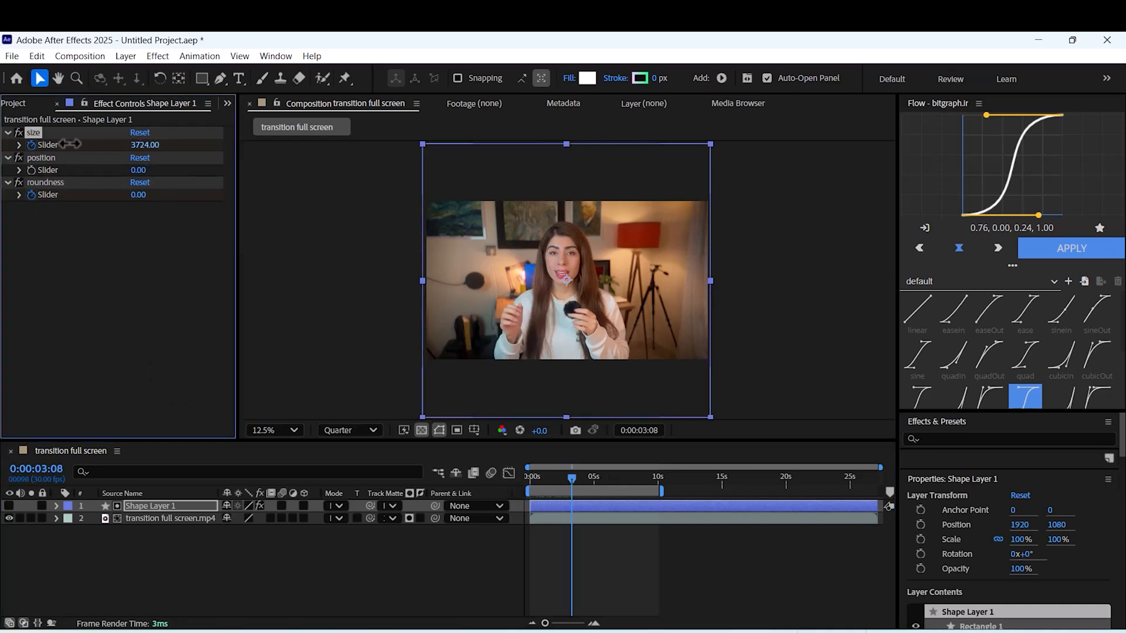
pyautogui.moveTo(145, 144); pyautogui.dragTo(81, 111)
pyautogui.moveTo(141, 144); pyautogui.dragTo(144, 146)
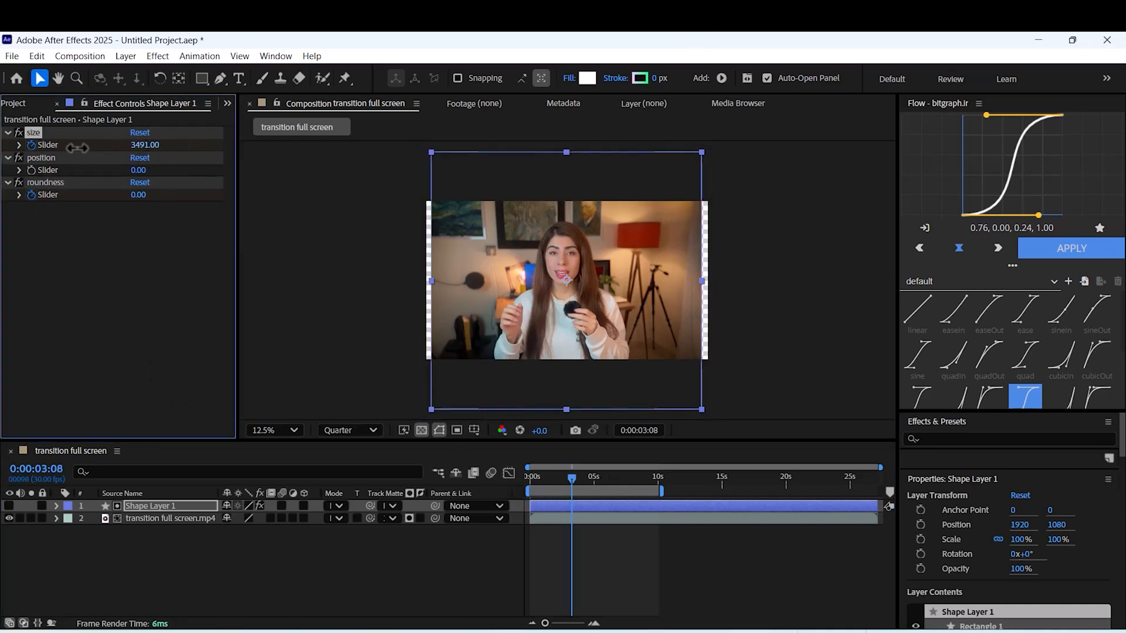
pyautogui.write('1')
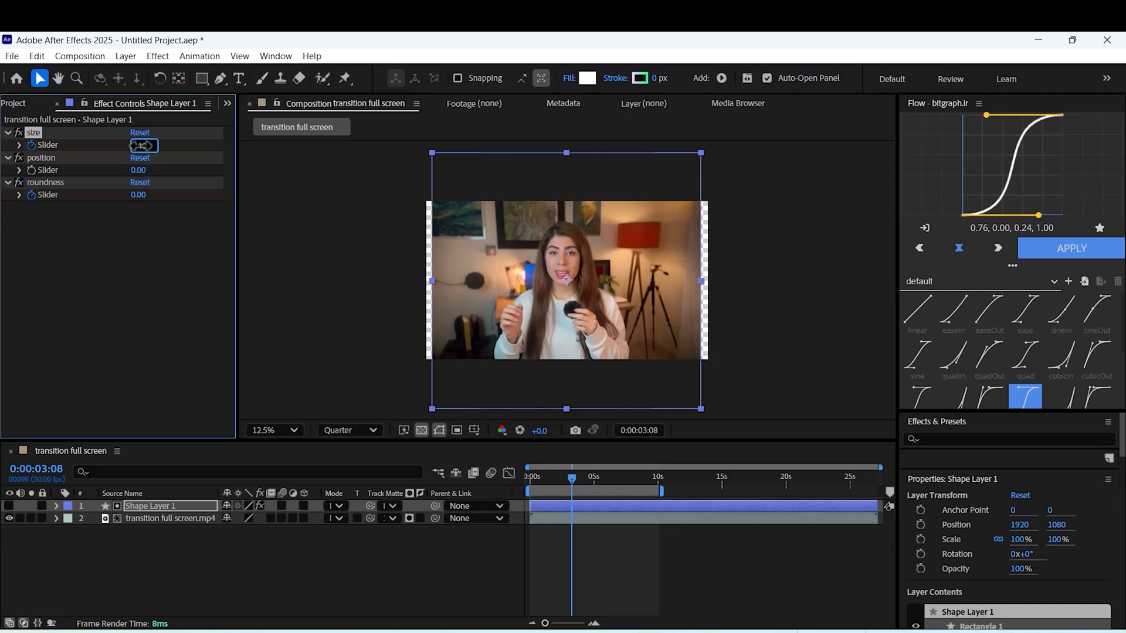
pyautogui.write('000')
pyautogui.press('Return')
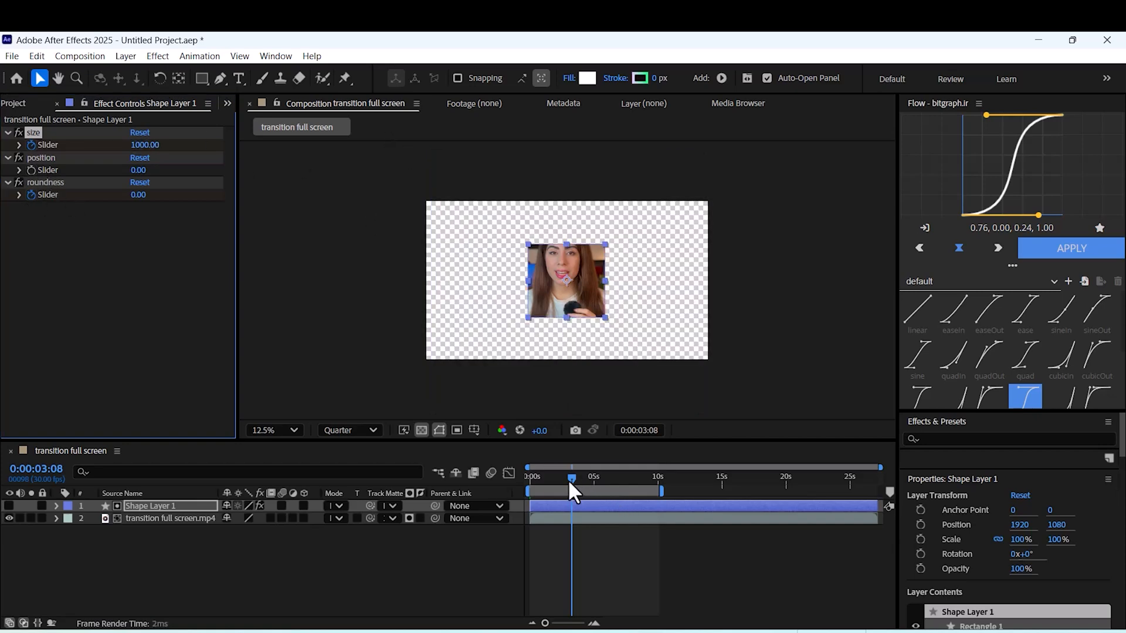
# Step: Keyframe the position slider from 0 to 20 so the shape drifts slightly upward
pyautogui.moveTo(570, 478)
pyautogui.mouseDown()
pyautogui.moveTo(527, 476)
pyautogui.moveTo(570, 497)
pyautogui.mouseUp()
pyautogui.click(33, 169)
pyautogui.click(556, 506)
pyautogui.press('u')
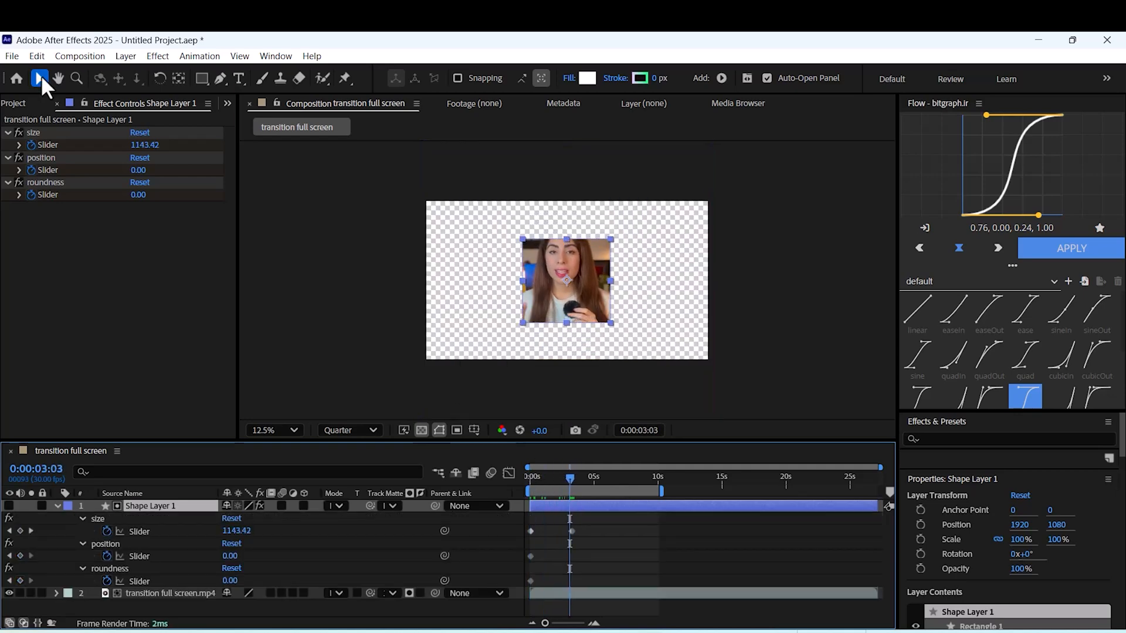
pyautogui.moveTo(139, 171); pyautogui.dragTo(159, 172)
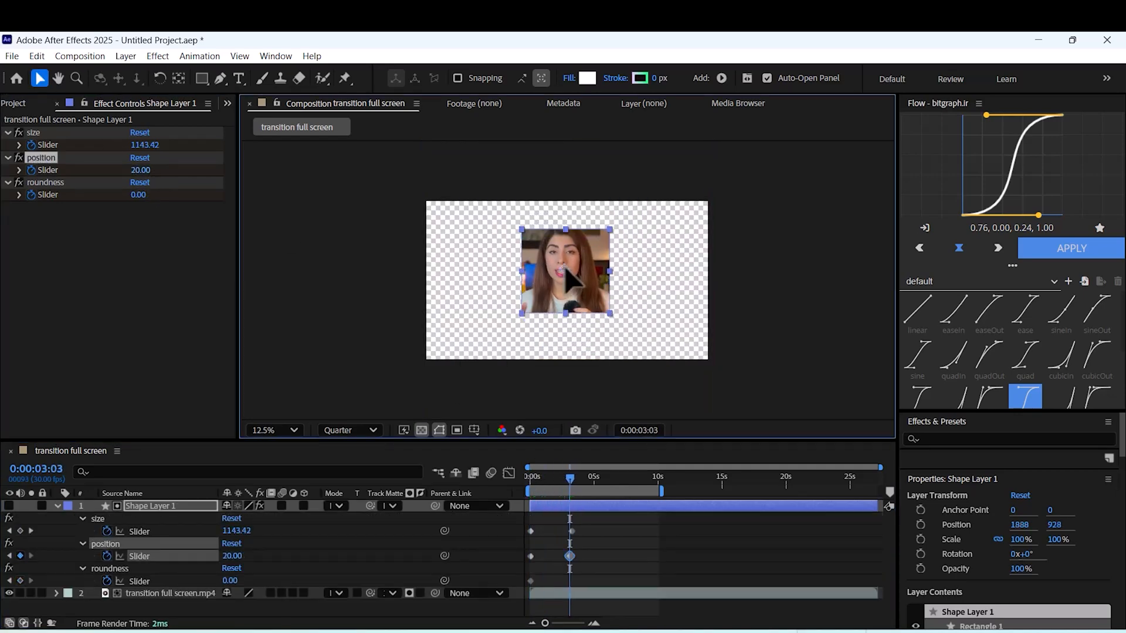
pyautogui.click(571, 275)
pyautogui.moveTo(568, 268); pyautogui.dragTo(568, 263)
pyautogui.click(599, 521)
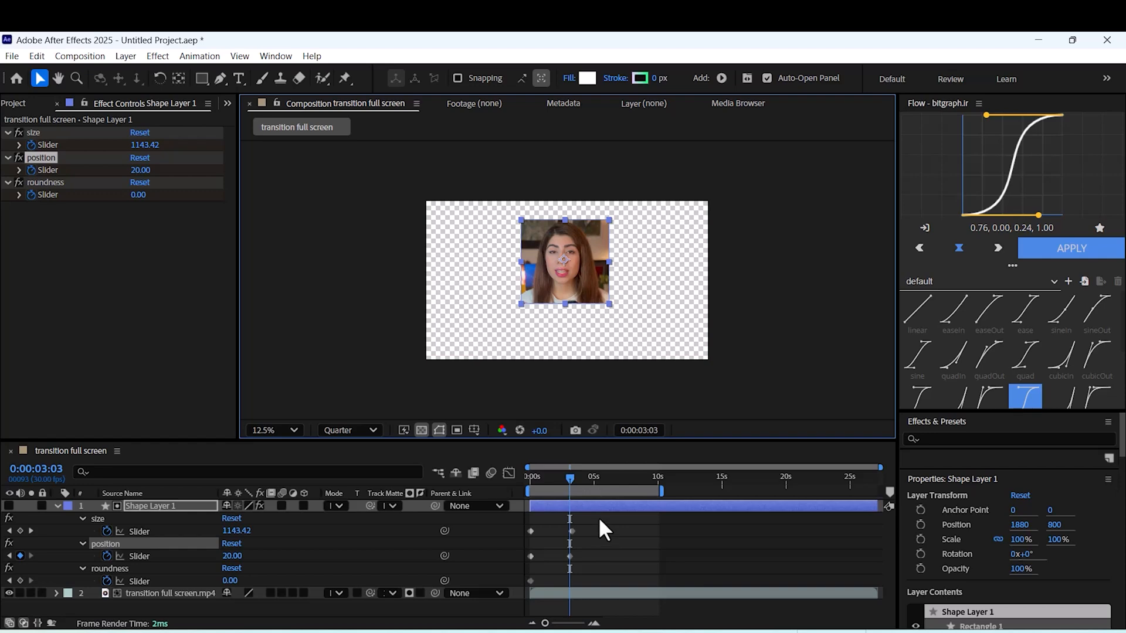
pyautogui.moveTo(571, 554); pyautogui.dragTo(573, 556)
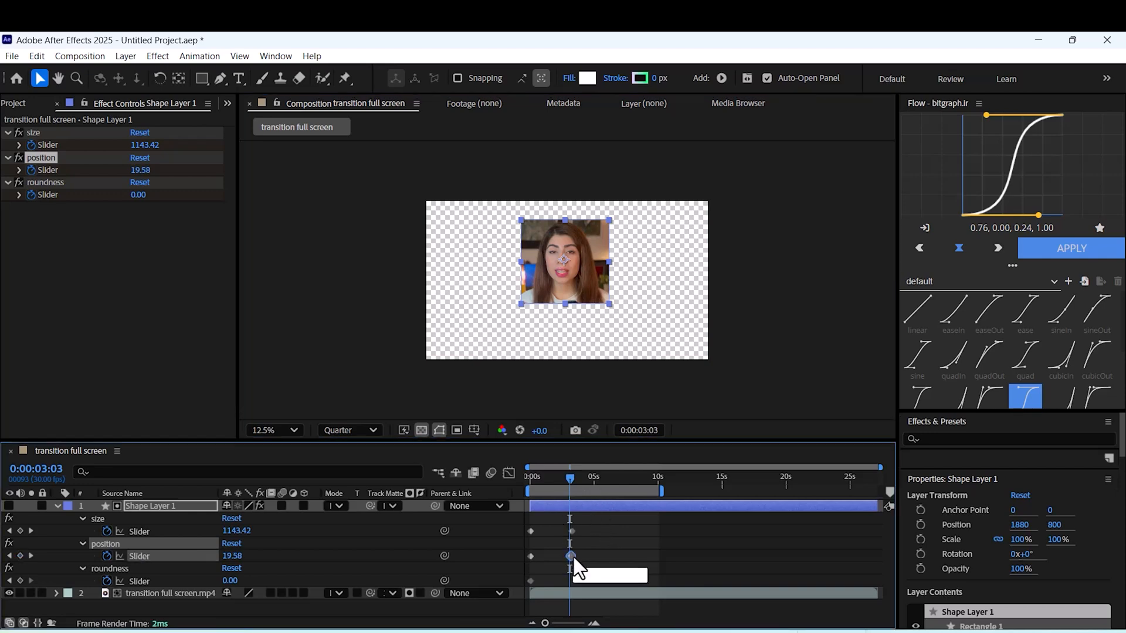
pyautogui.moveTo(572, 478); pyautogui.dragTo(580, 515)
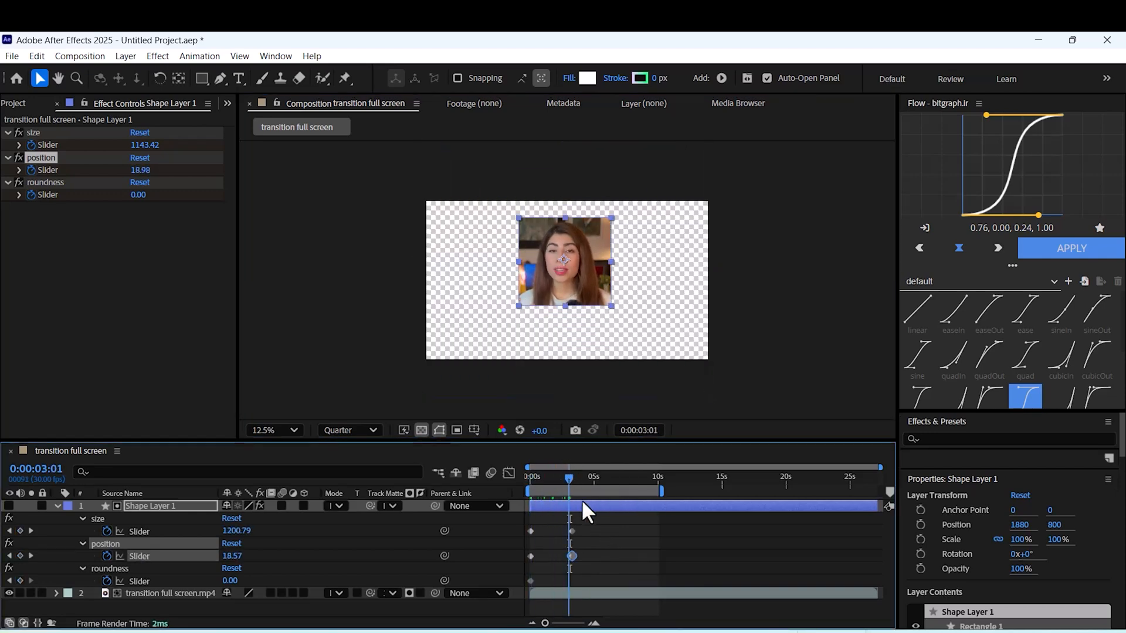
# Step: Raise roundness to 806 at the end keyframe and apply a smooth Flow ease to all six keyframes
pyautogui.press('j')
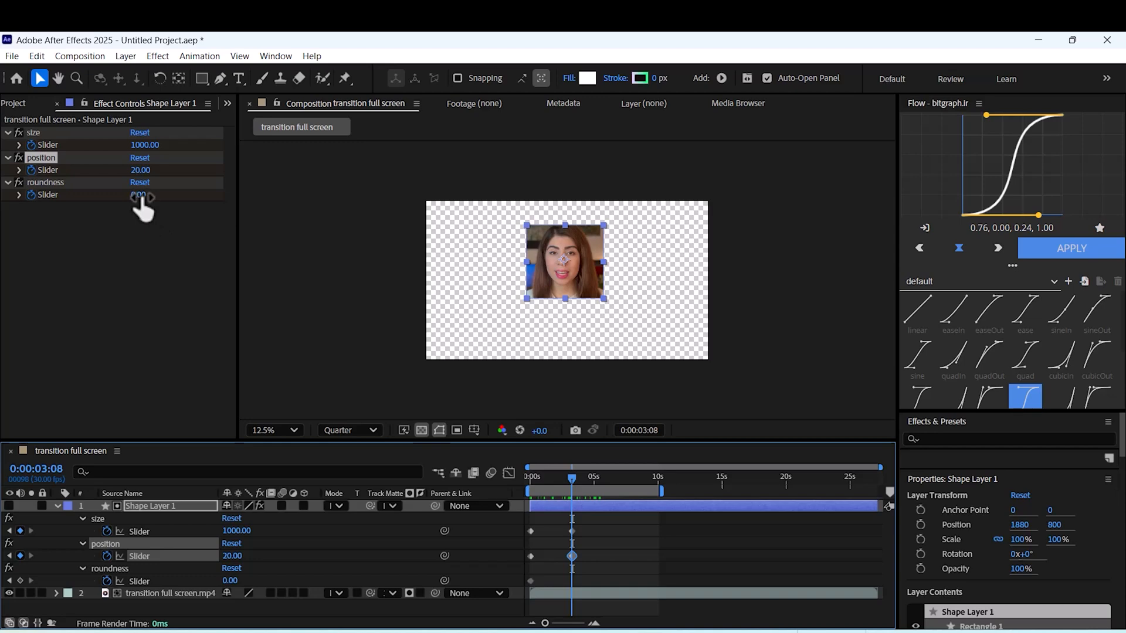
pyautogui.moveTo(139, 194); pyautogui.dragTo(806, 268)
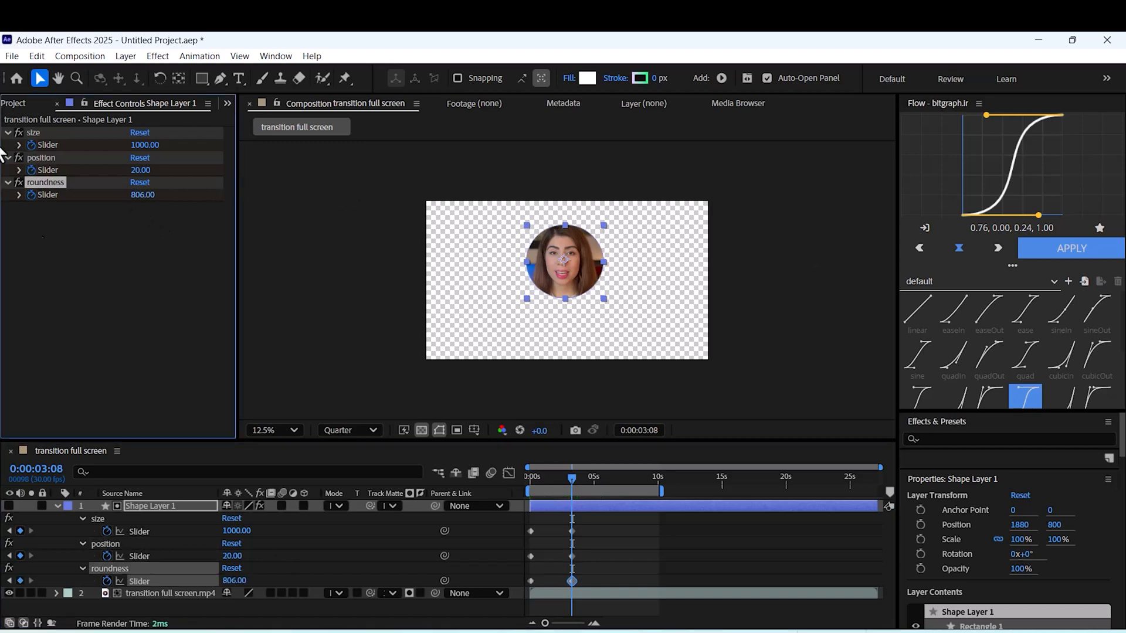
pyautogui.moveTo(586, 523); pyautogui.dragTo(519, 587)
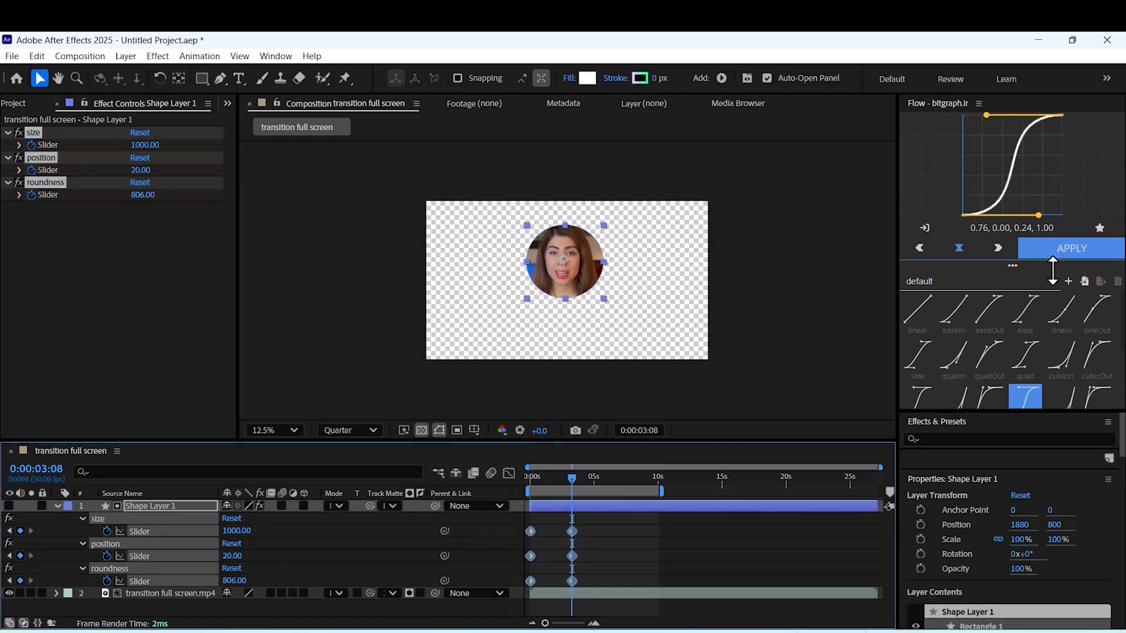
pyautogui.scroll(-3, 999, 366)
pyautogui.click(1025, 317)
pyautogui.click(1066, 247)
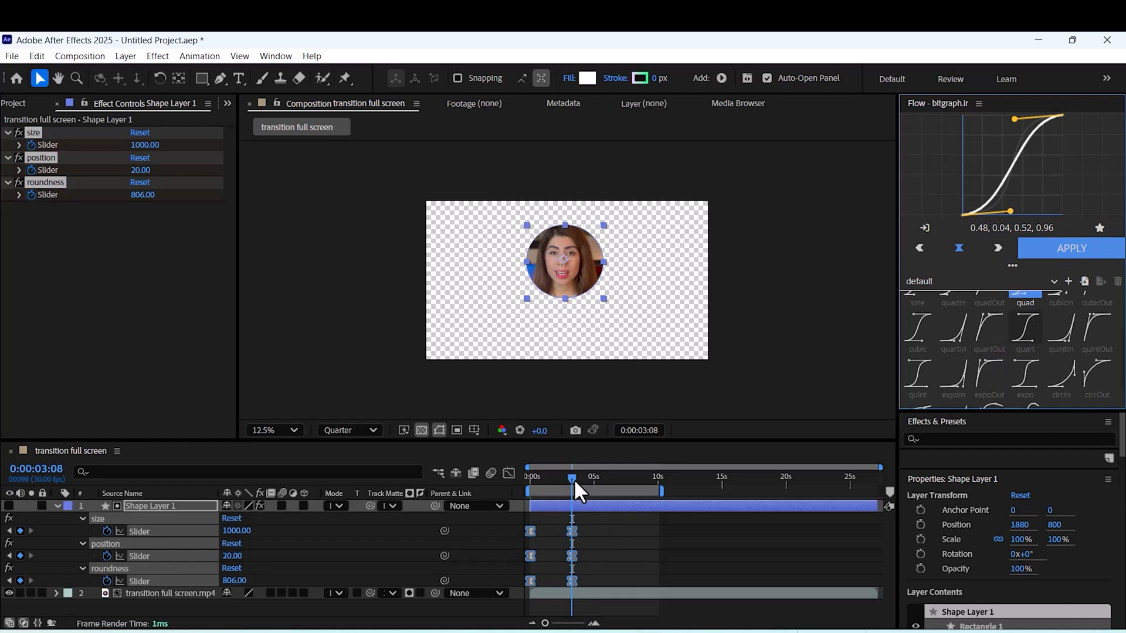
pyautogui.moveTo(574, 480); pyautogui.dragTo(440, 490)
# Step: Shift the starting keyframes later and preview the circle-shrink animation
pyautogui.press('space')
pyautogui.moveTo(552, 529)
pyautogui.mouseDown()
pyautogui.moveTo(527, 579)
pyautogui.moveTo(552, 583)
pyautogui.mouseUp()
pyautogui.moveTo(552, 476); pyautogui.dragTo(487, 495)
pyautogui.press('space')
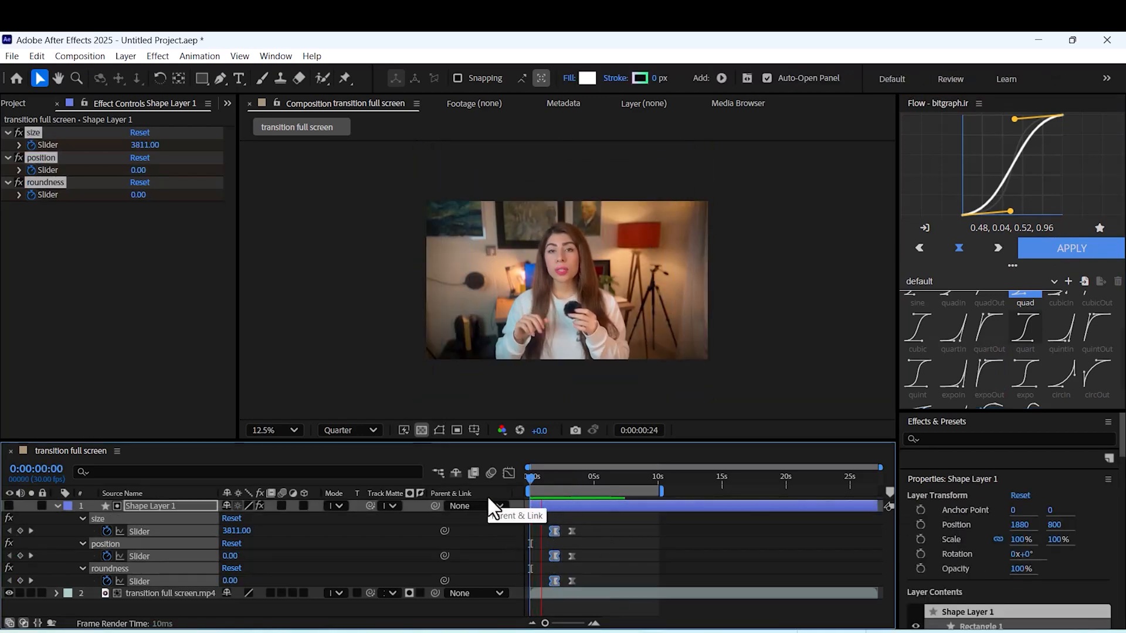
pyautogui.press('space')
pyautogui.press('space')
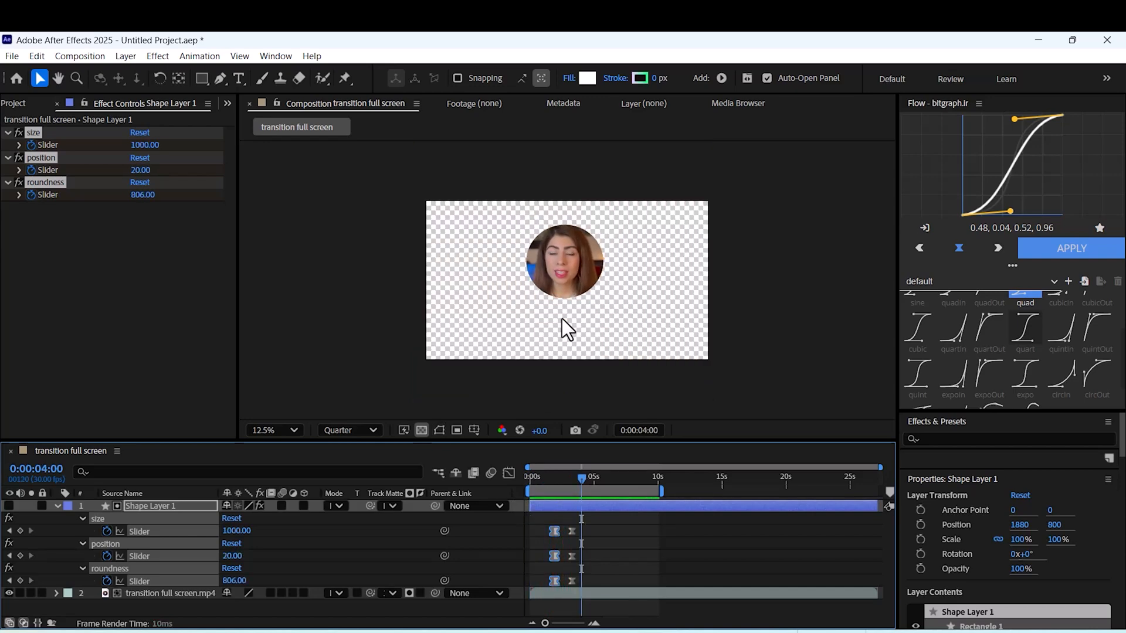
pyautogui.click(594, 504)
pyautogui.press('u')
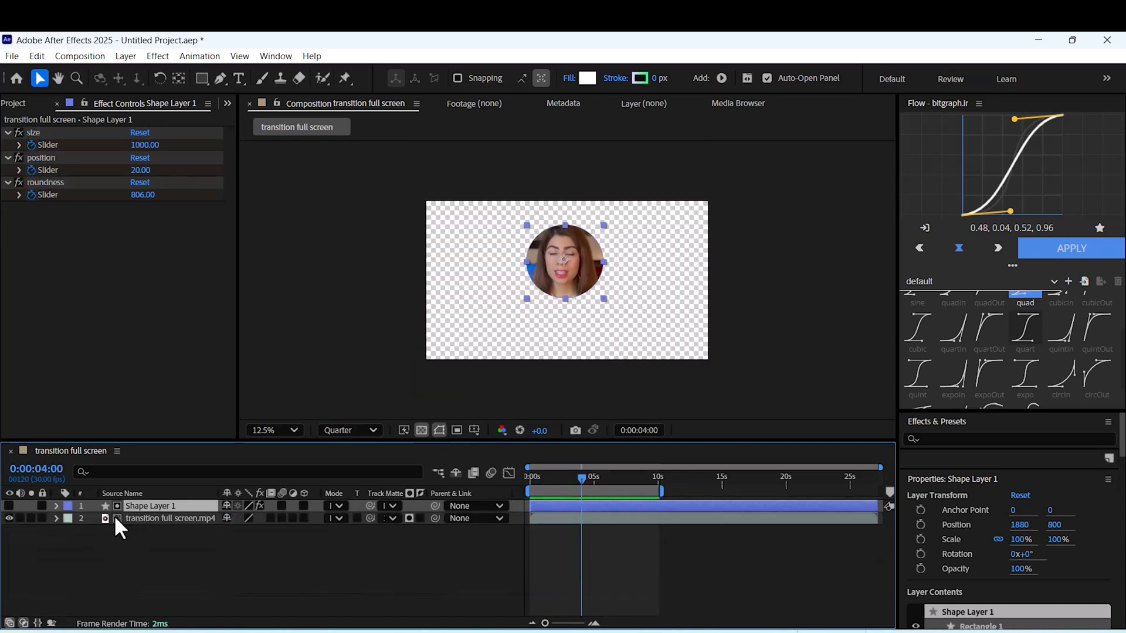
# Step: Duplicate the shape layer and set the copy's fill to None so the video shows through
pyautogui.hotkey('ctrl', 'd')
pyautogui.click(10, 518)
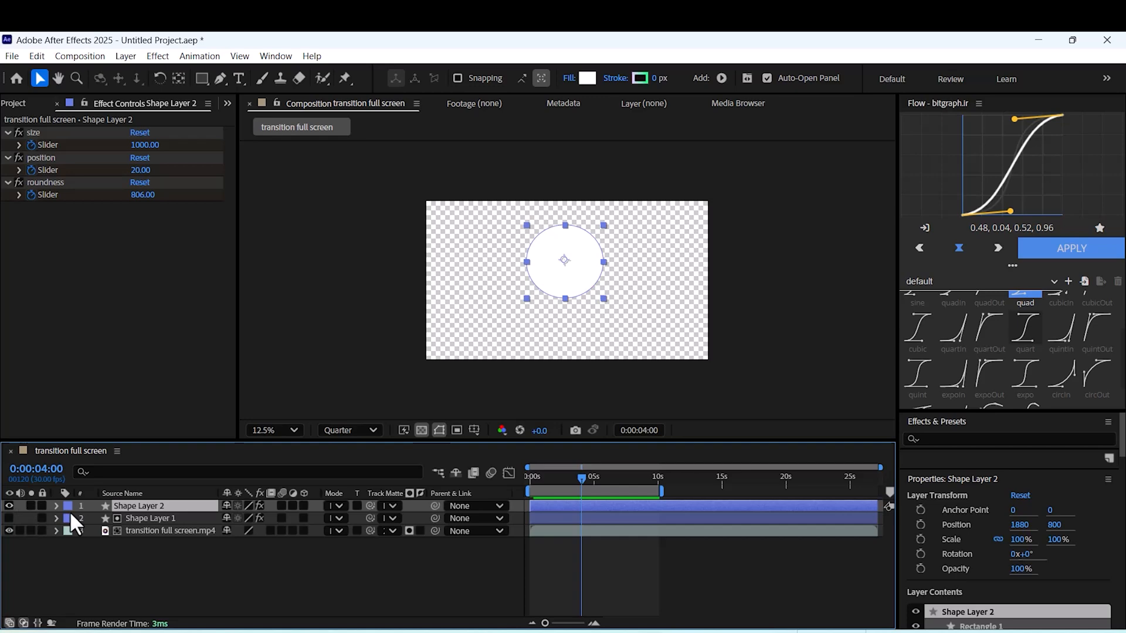
pyautogui.click(125, 557)
pyautogui.click(146, 508)
pyautogui.click(587, 77)
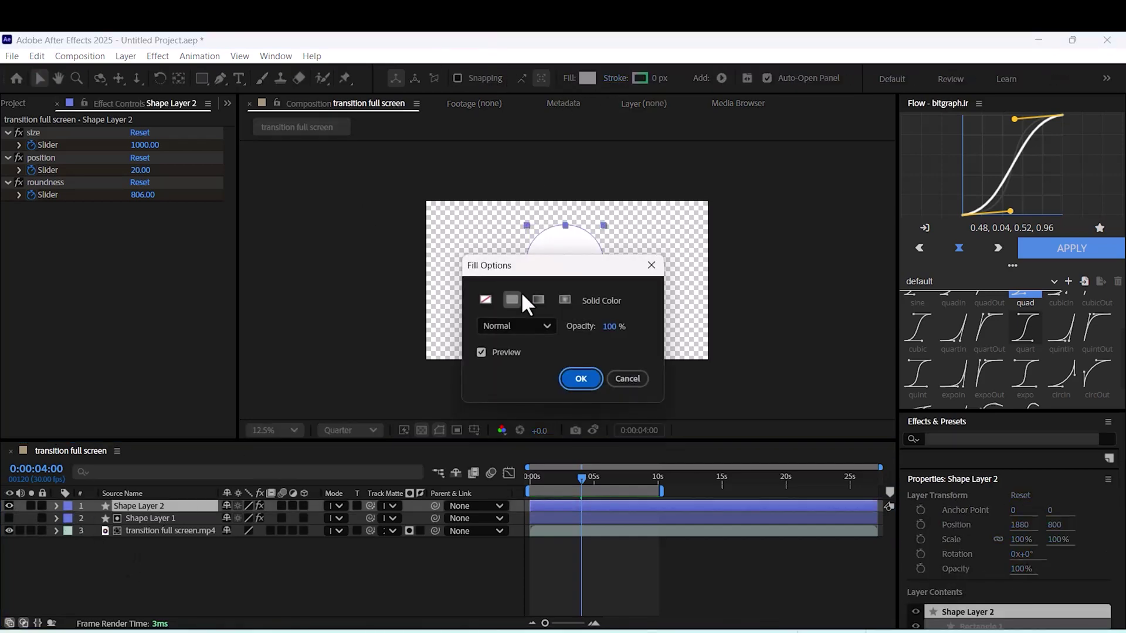
pyautogui.click(485, 300)
pyautogui.click(577, 380)
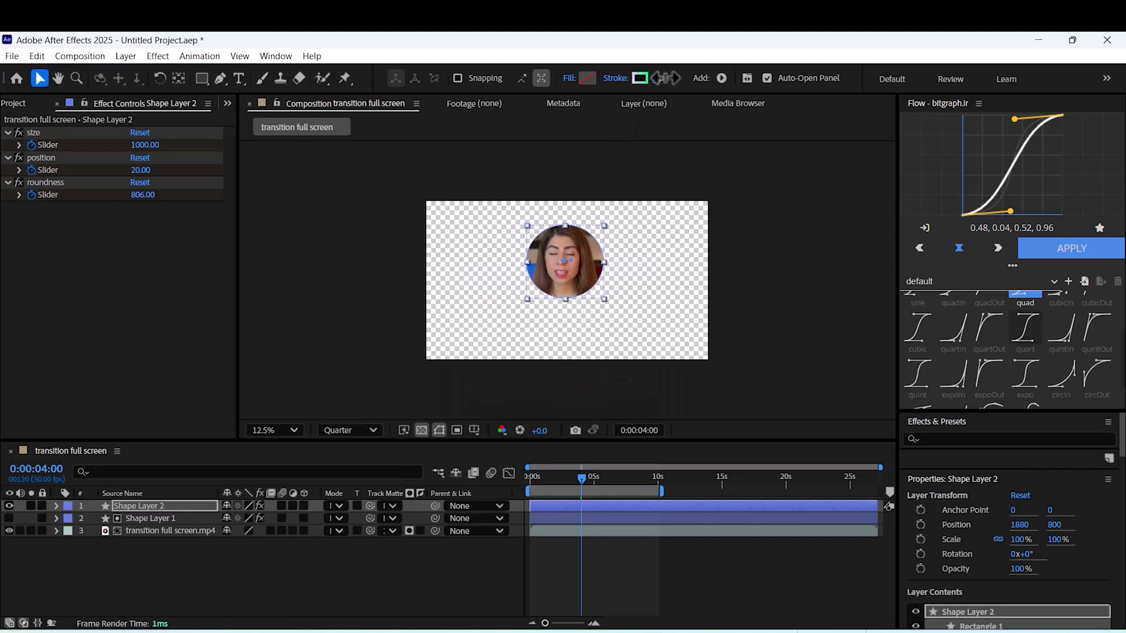
# Step: Thicken the stroke to 41 px and set its gradient to run from lavender to violet
pyautogui.moveTo(658, 77); pyautogui.dragTo(690, 79)
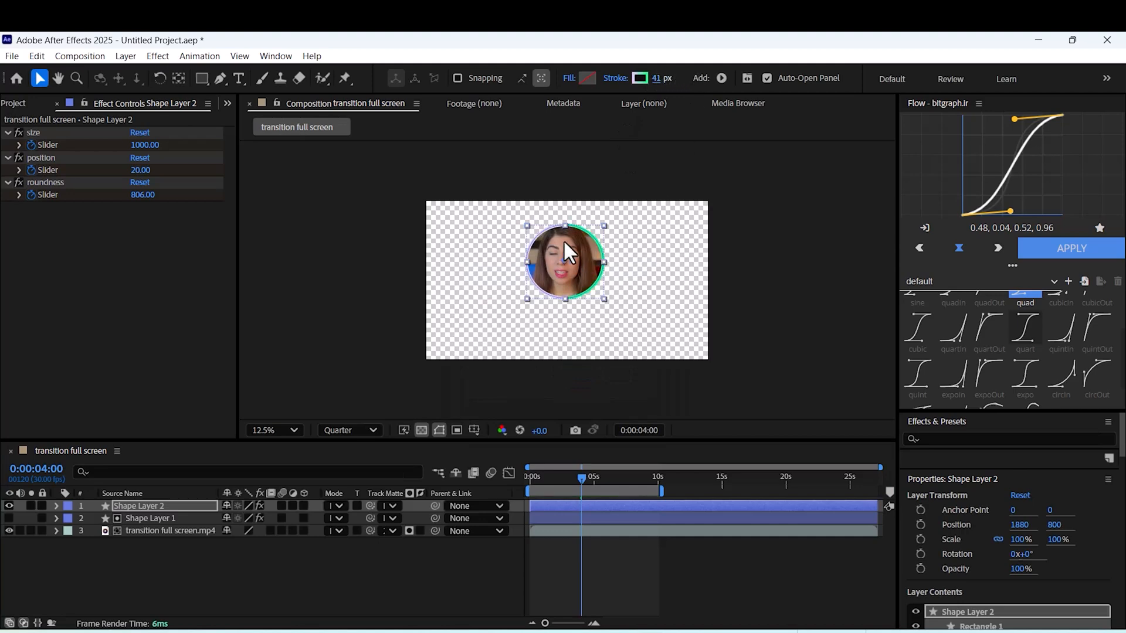
pyautogui.press('.')
pyautogui.click(639, 79)
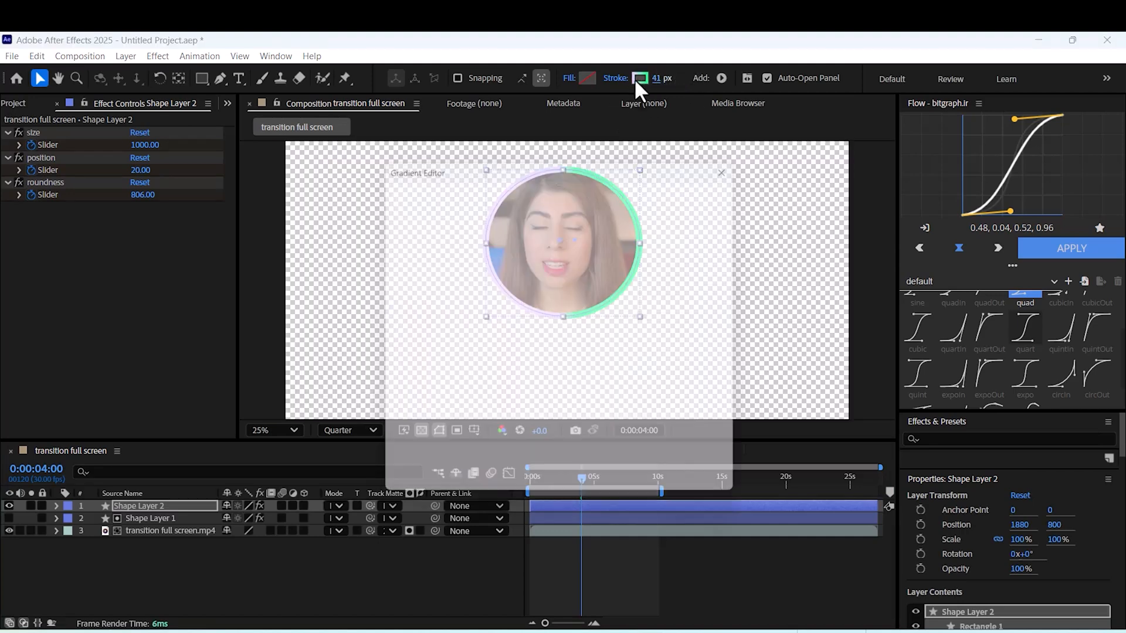
pyautogui.click(681, 245)
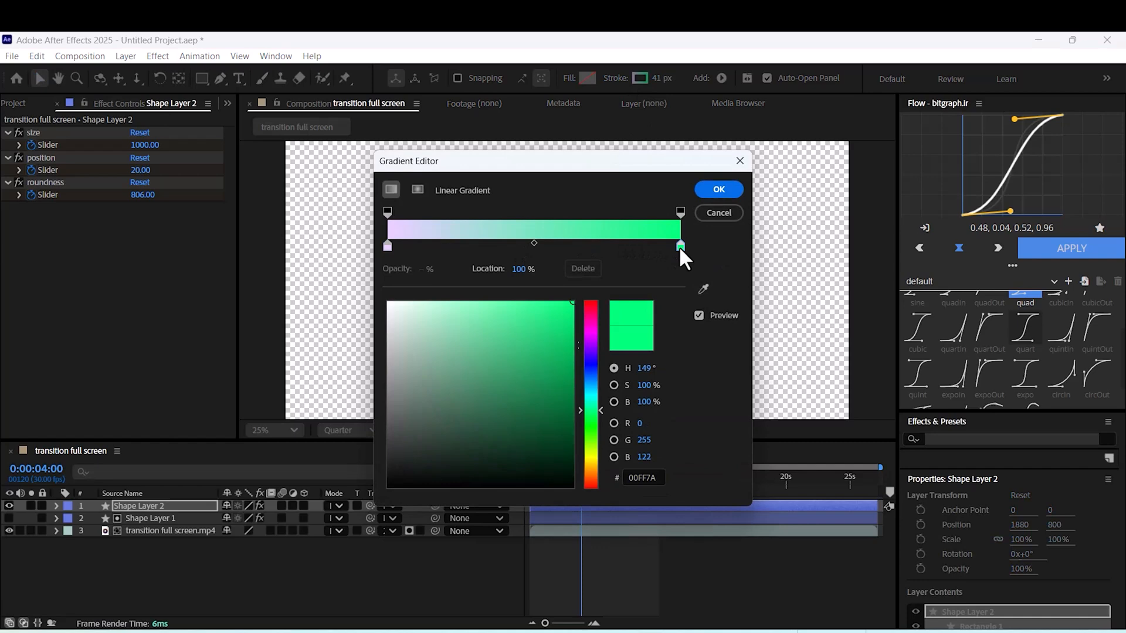
pyautogui.click(591, 325)
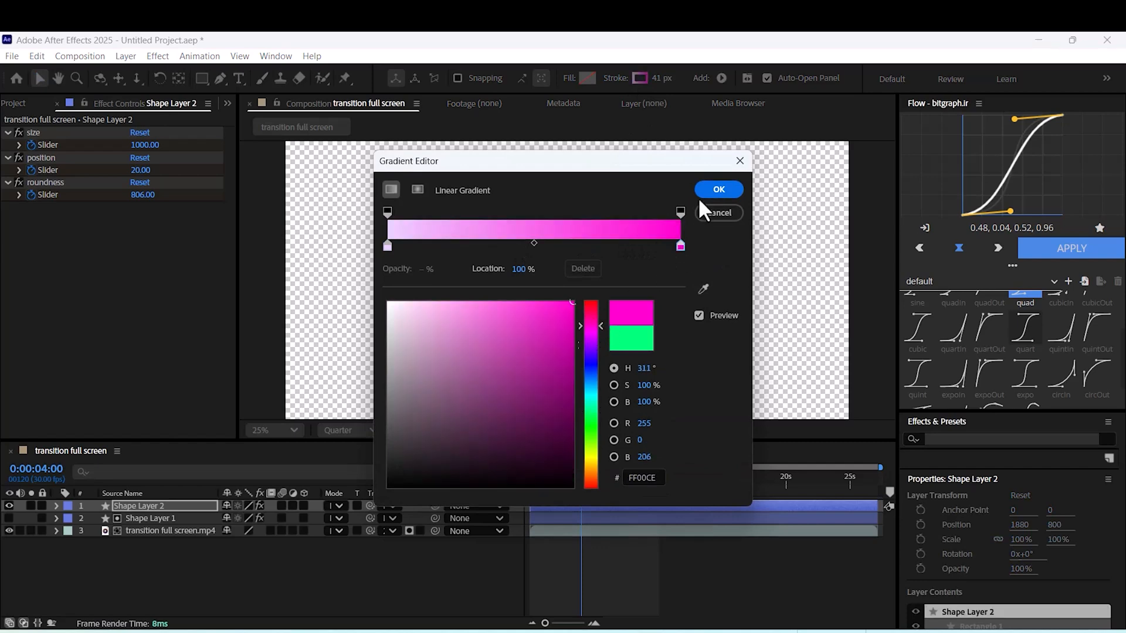
pyautogui.click(591, 355)
pyautogui.click(715, 218)
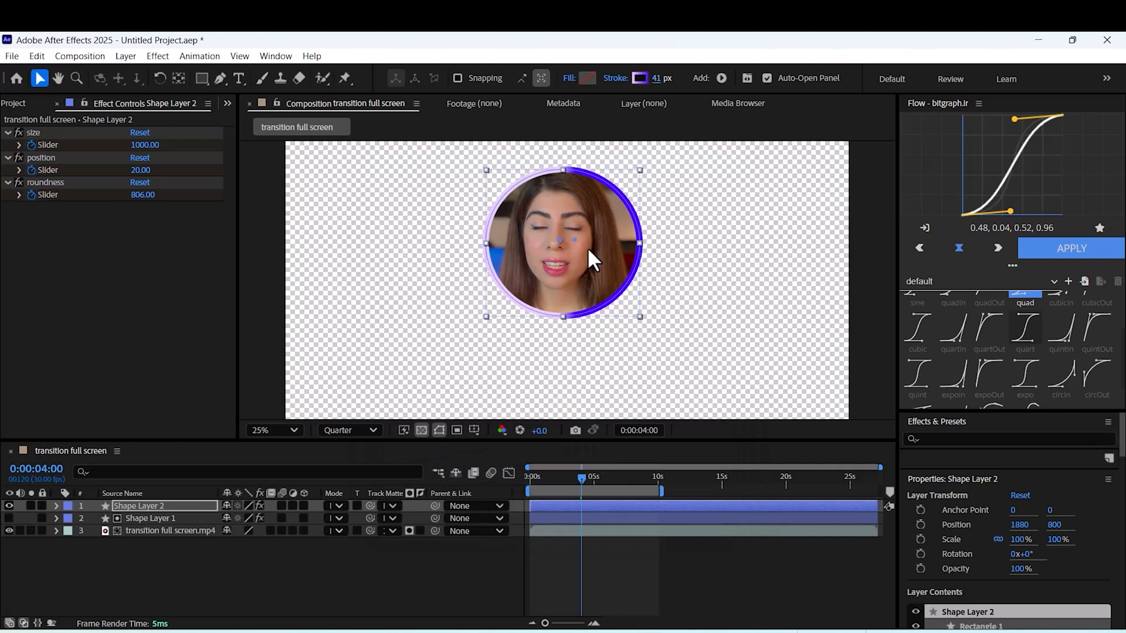
# Step: Drag the gradient's end point across the circle to the right edge
pyautogui.moveTo(575, 240)
pyautogui.mouseDown()
pyautogui.moveTo(541, 241)
pyautogui.moveTo(701, 259)
pyautogui.mouseUp()
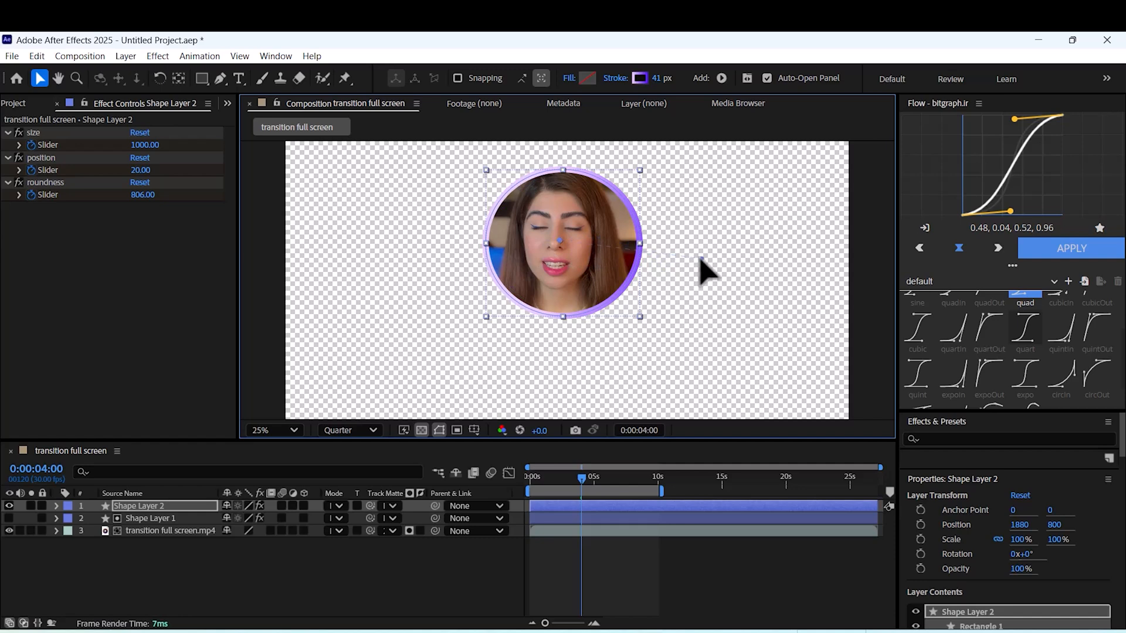
pyautogui.moveTo(700, 259); pyautogui.dragTo(716, 254)
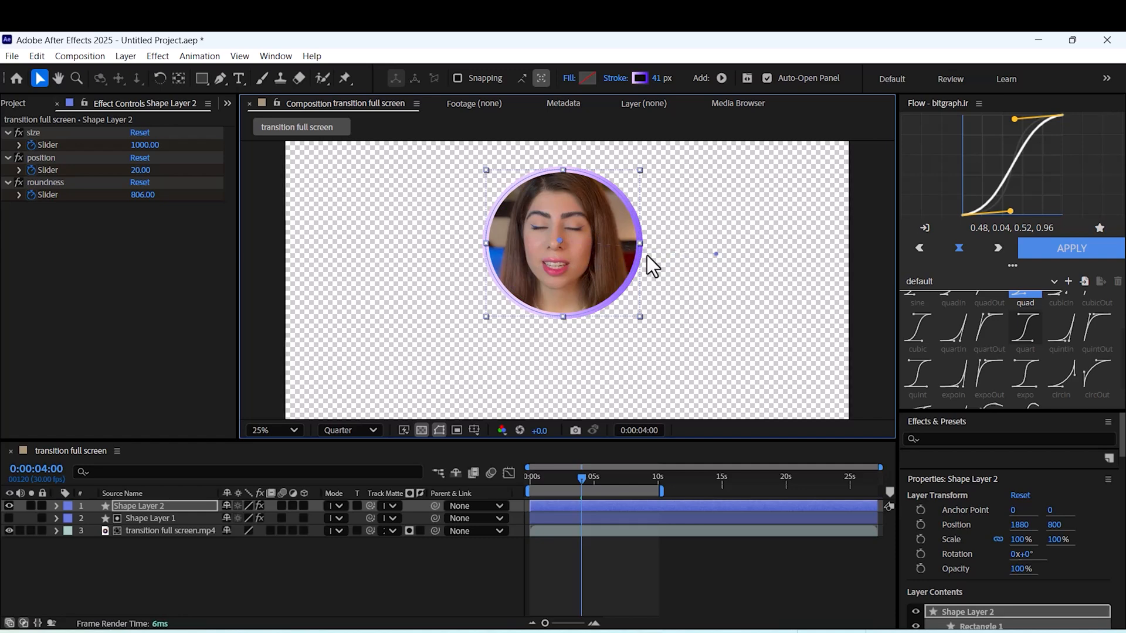
pyautogui.press(',')
# Step: Create a white solid layer and move it to the bottom of the layer stack
pyautogui.rightClick(419, 567)
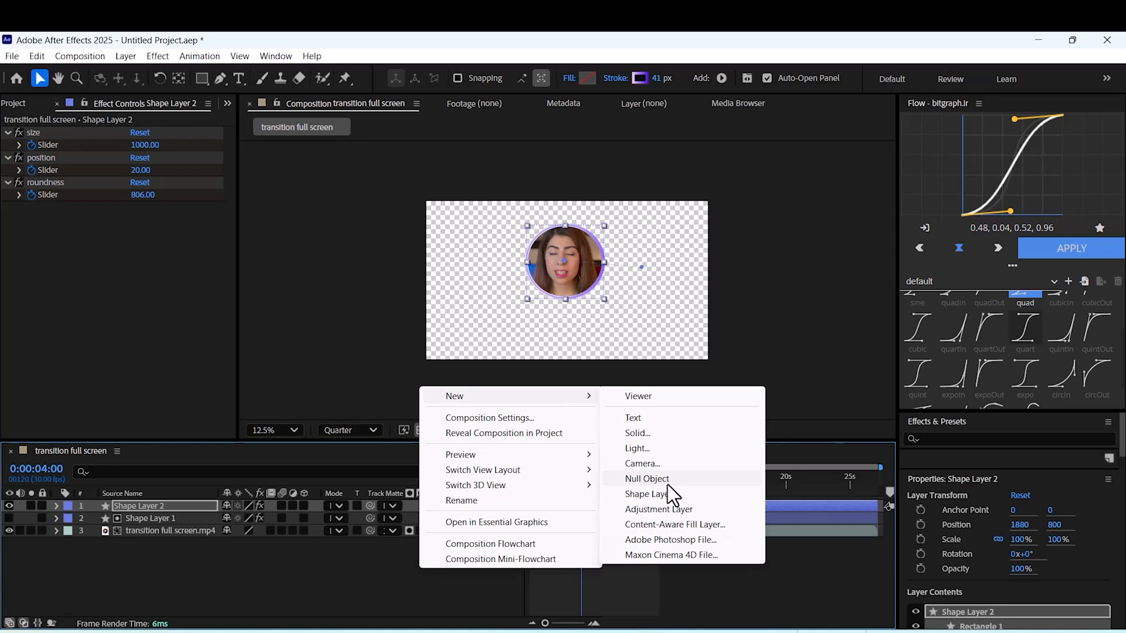
pyautogui.moveTo(510, 396)
pyautogui.click(639, 434)
pyautogui.click(660, 480)
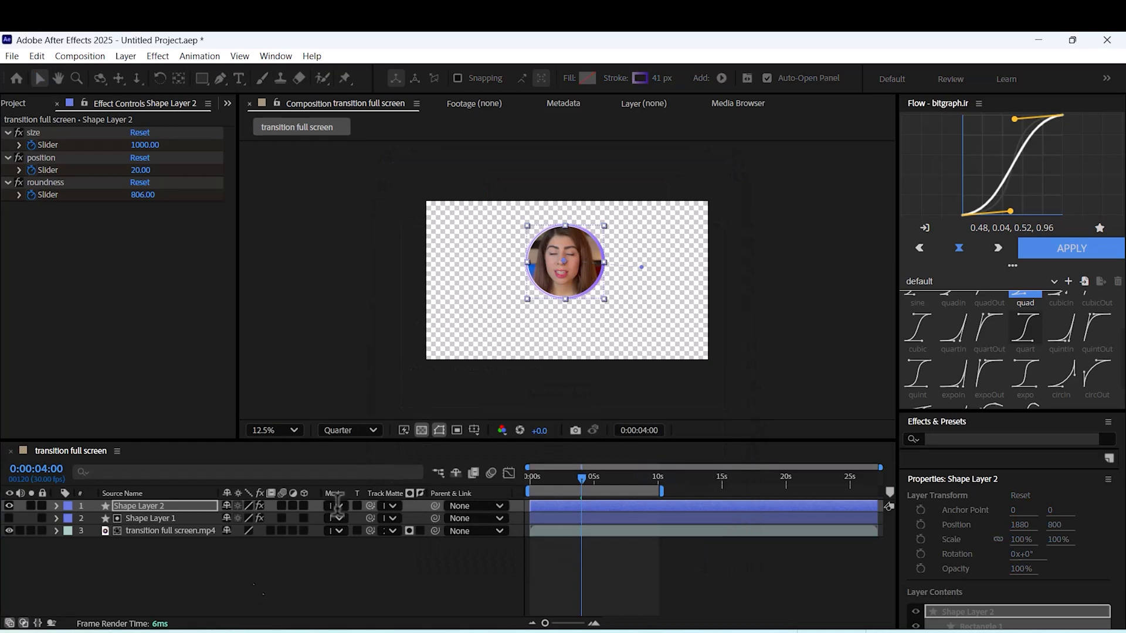
pyautogui.moveTo(193, 509); pyautogui.dragTo(203, 550)
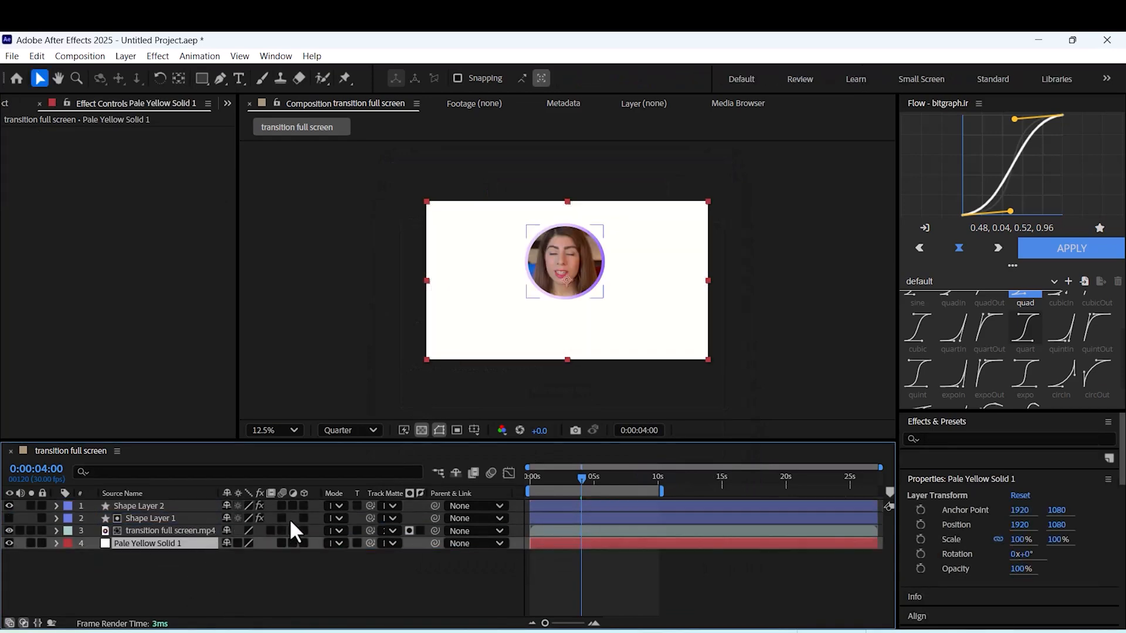
pyautogui.click(309, 584)
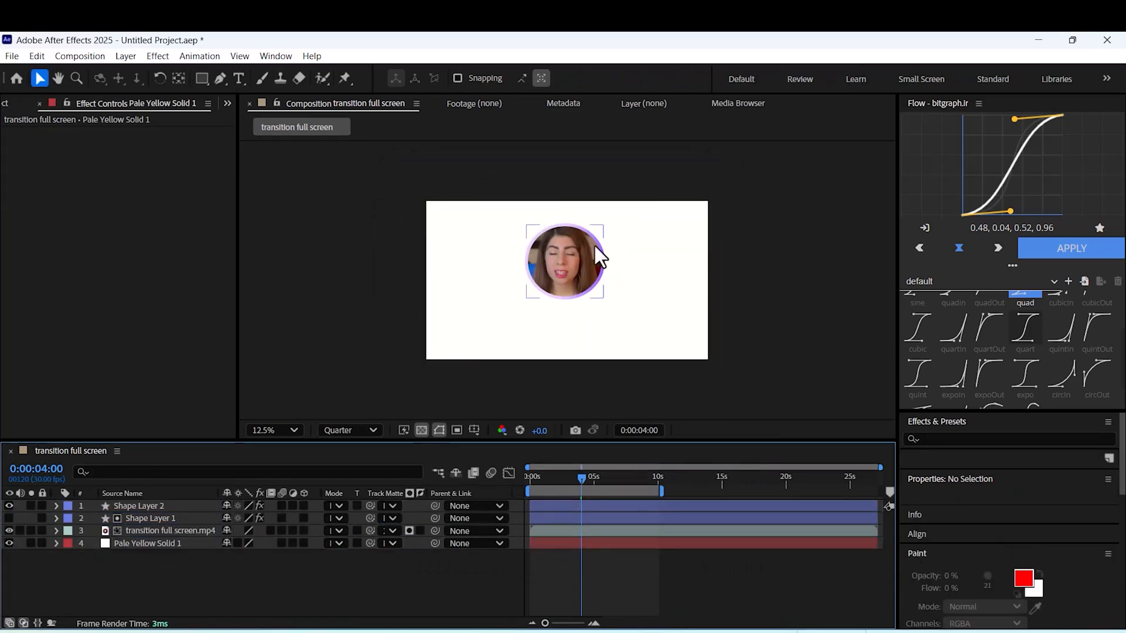
pyautogui.press('.')
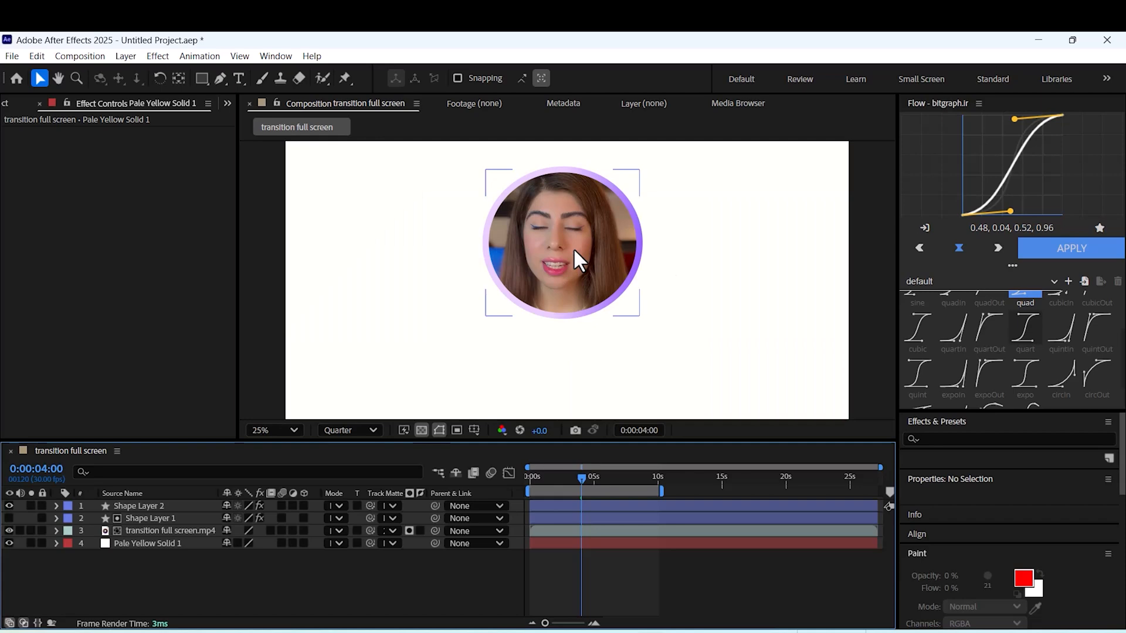
# Step: Add Trim Paths to Shape Layer 2 and test trimming the ring, then undo
pyautogui.click(574, 248)
pyautogui.click(56, 506)
pyautogui.click(313, 519)
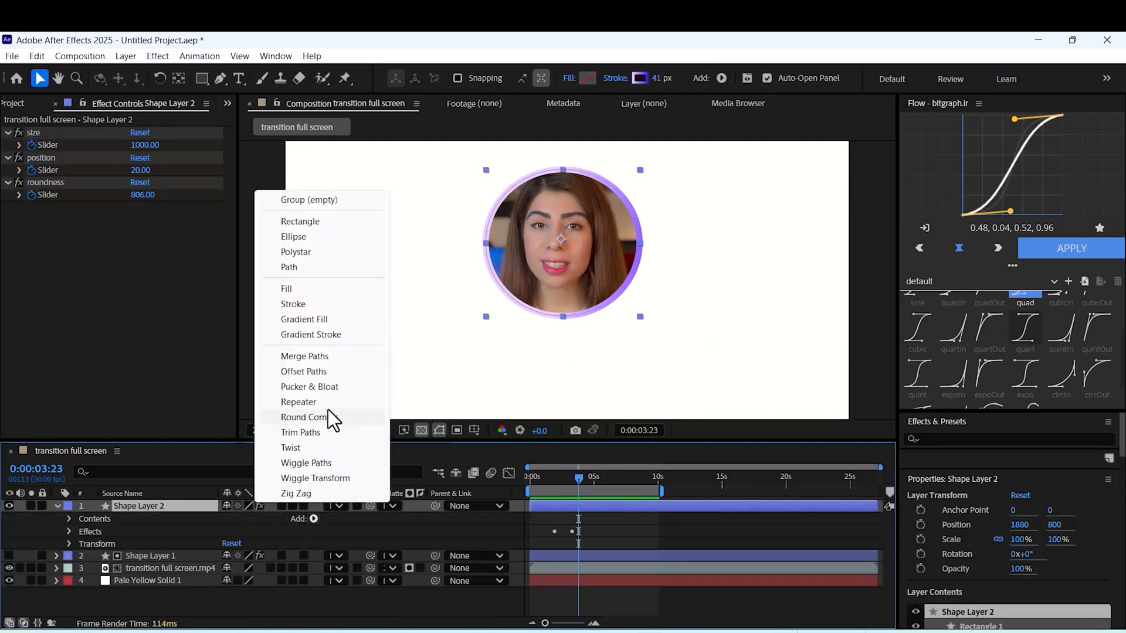
pyautogui.click(301, 432)
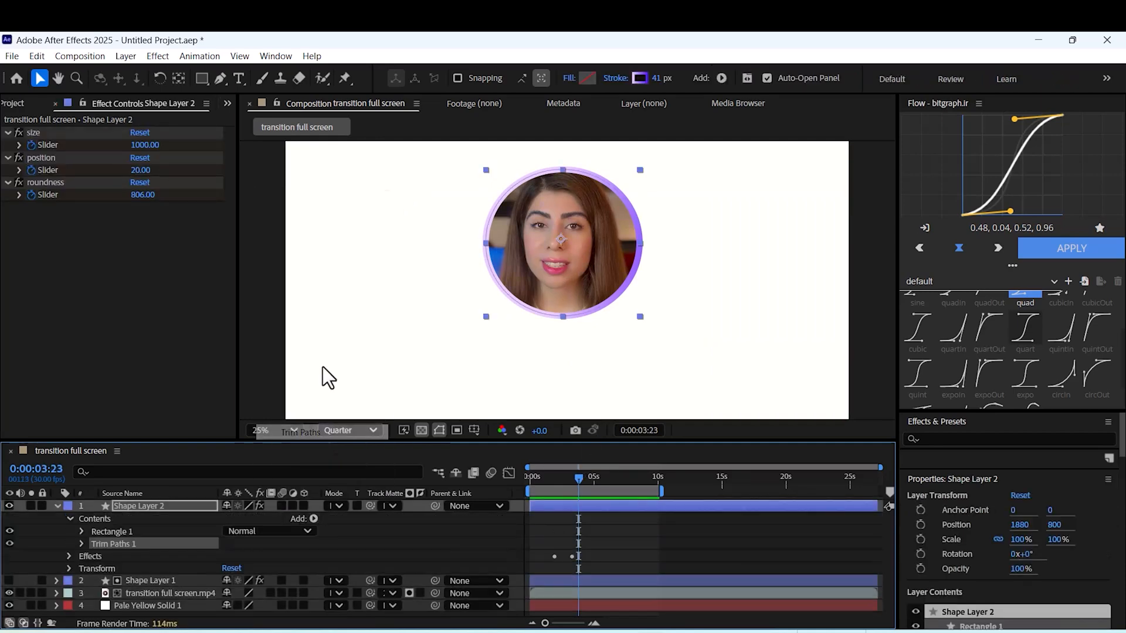
pyautogui.click(81, 545)
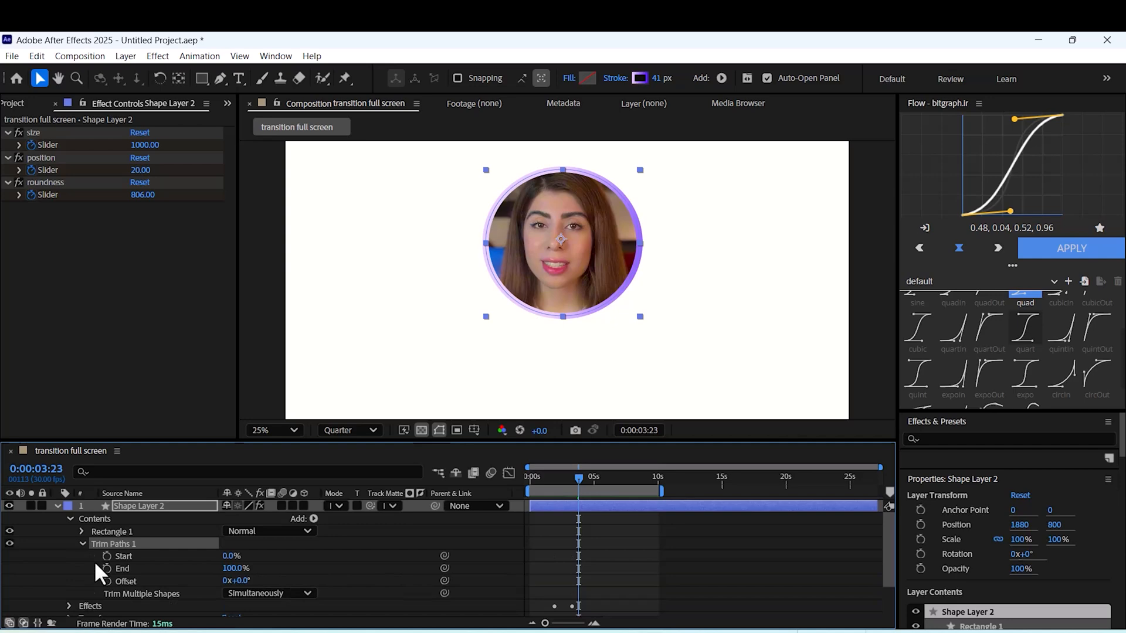
pyautogui.moveTo(212, 557); pyautogui.dragTo(244, 556)
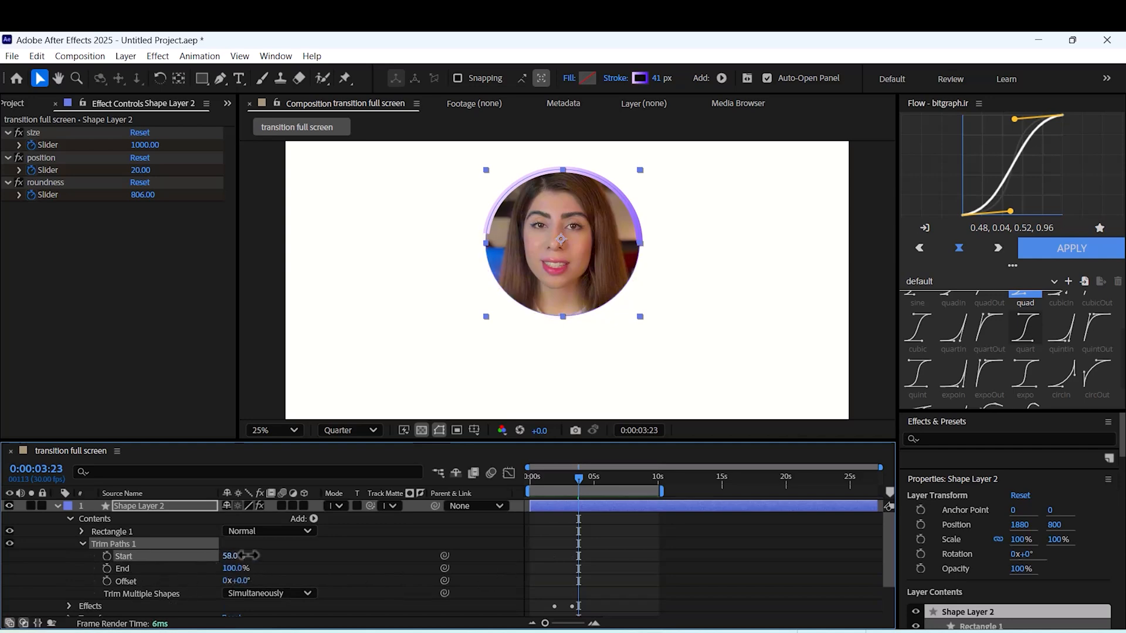
pyautogui.hotkey('ctrl', 'z')
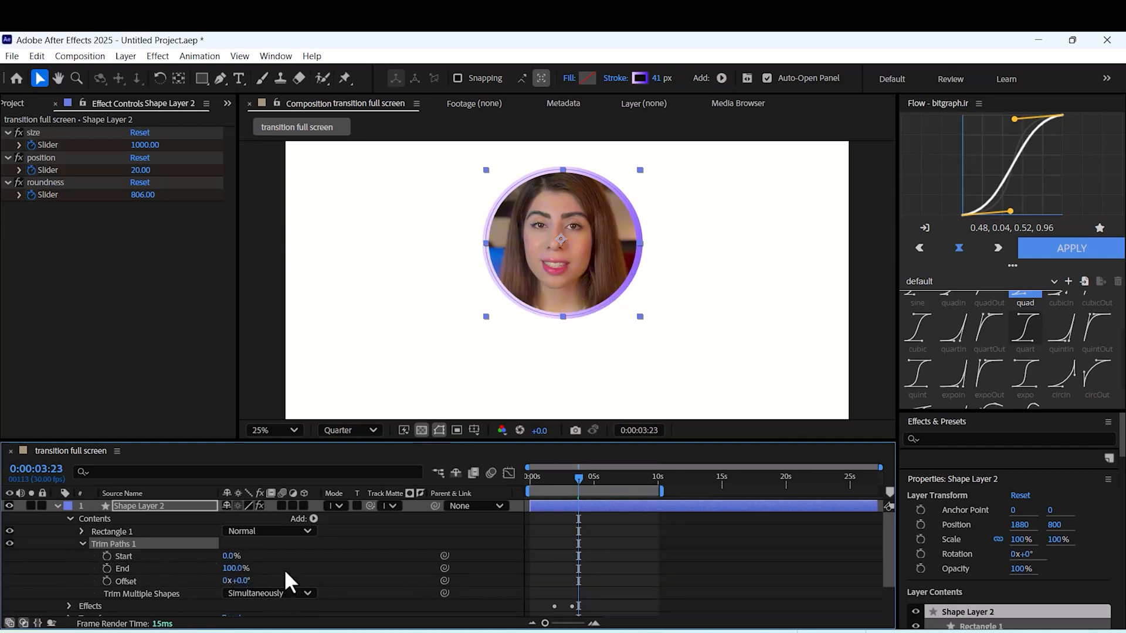
pyautogui.scroll(-2, 285, 570)
pyautogui.scroll(1, 120, 572)
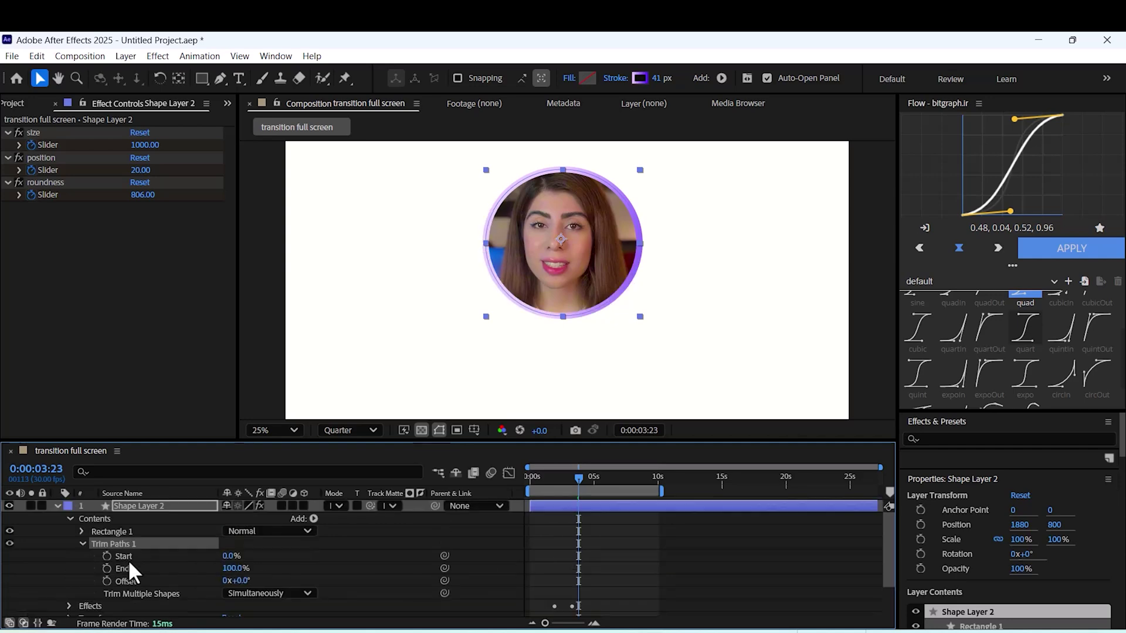
# Step: Give the gradient stroke rounded caps and set Trim Paths start to about 58%
pyautogui.click(82, 531)
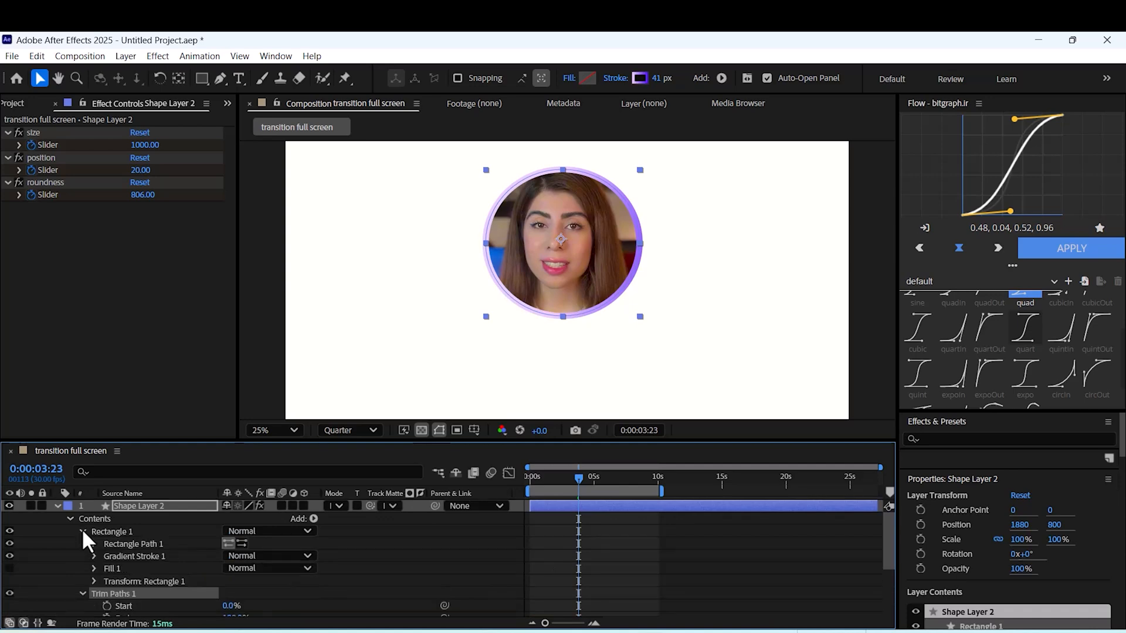
pyautogui.scroll(-2, 129, 564)
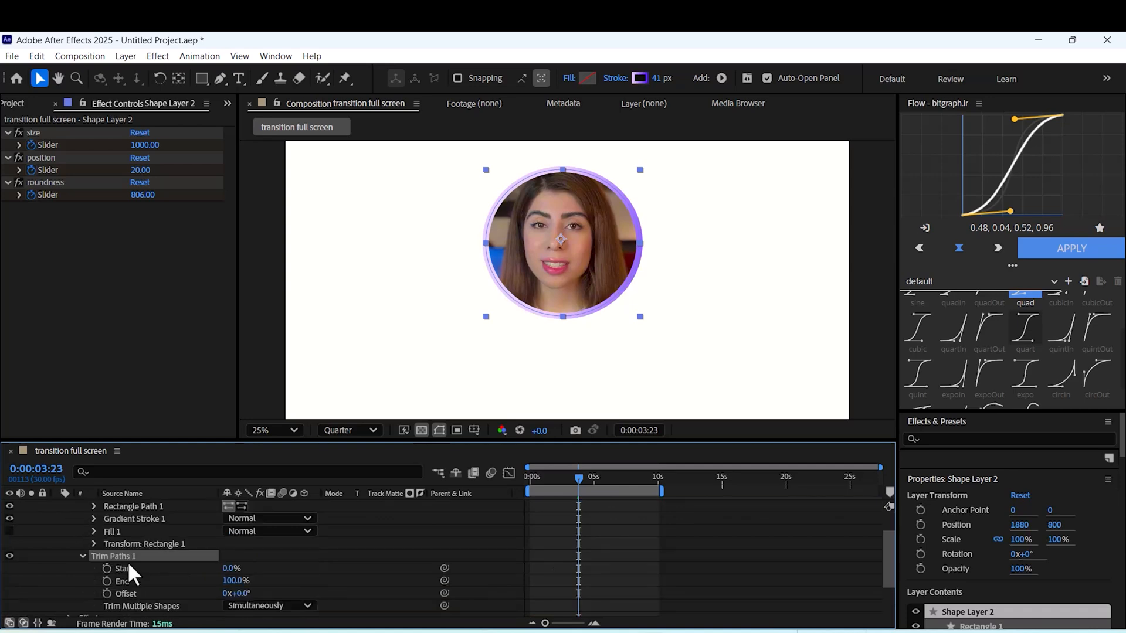
pyautogui.click(93, 519)
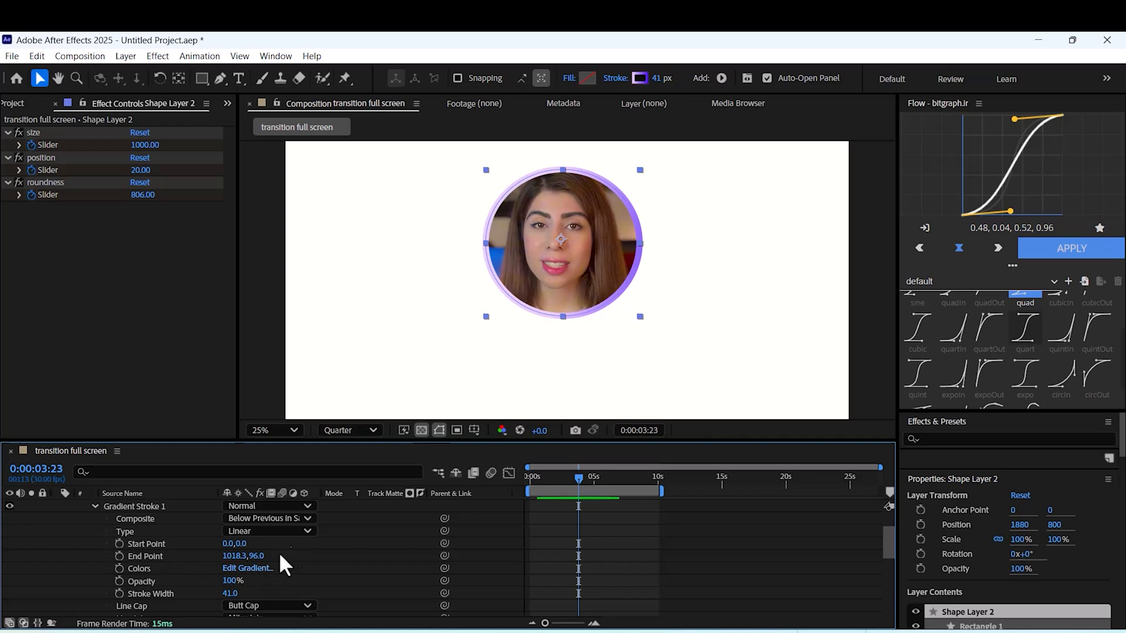
pyautogui.click(300, 531)
pyautogui.click(328, 532)
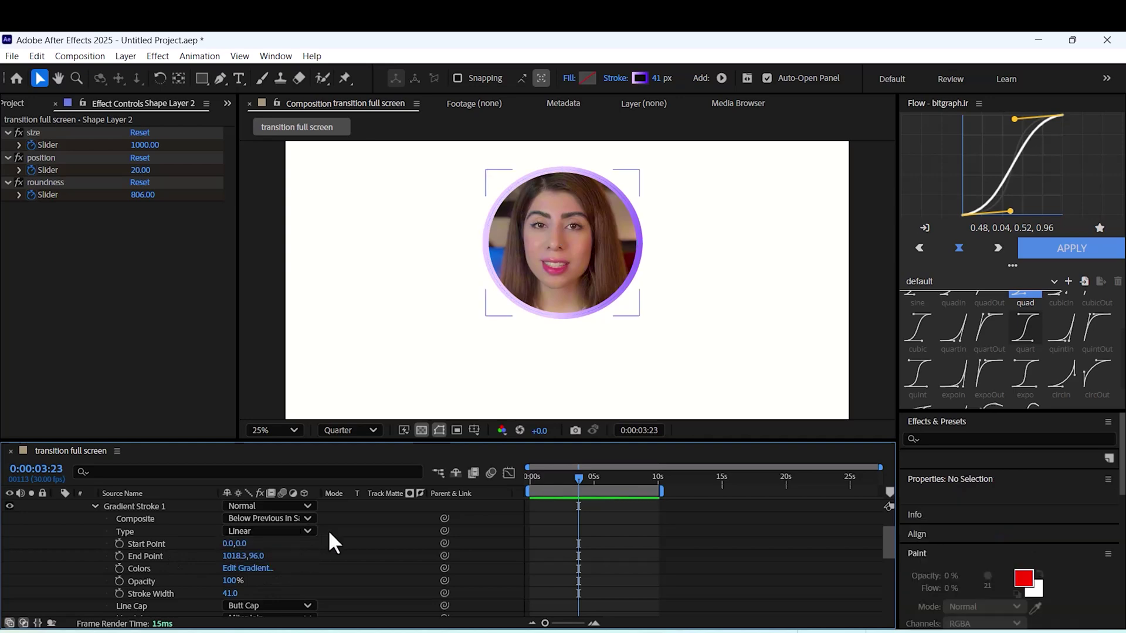
pyautogui.scroll(-2, 308, 581)
pyautogui.click(298, 570)
pyautogui.click(283, 597)
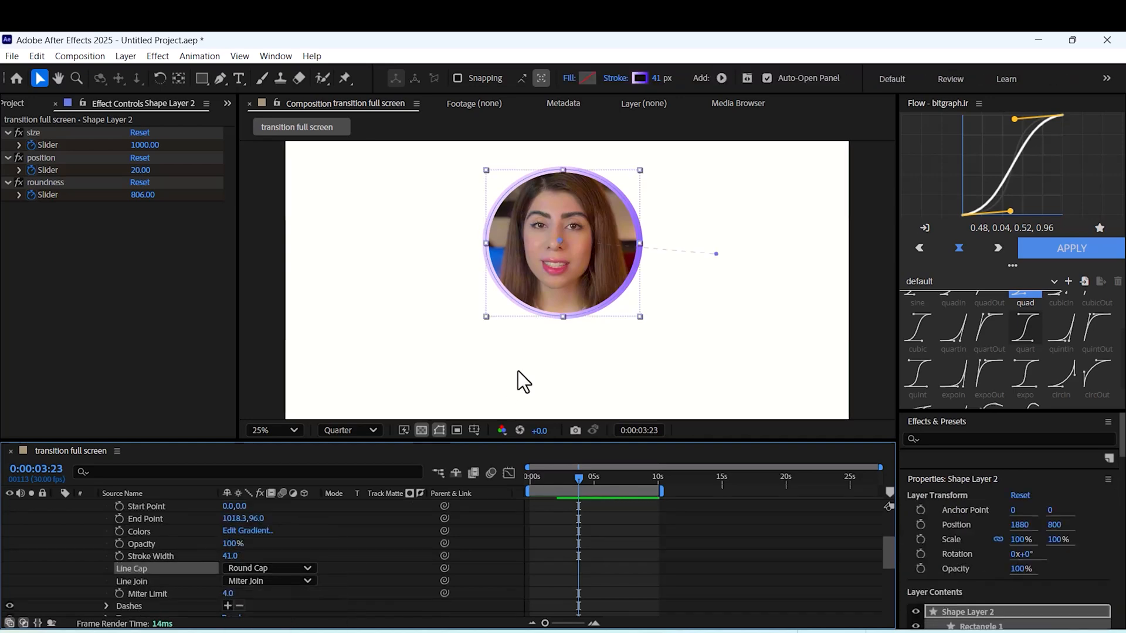
pyautogui.scroll(3, 156, 563)
pyautogui.click(83, 519)
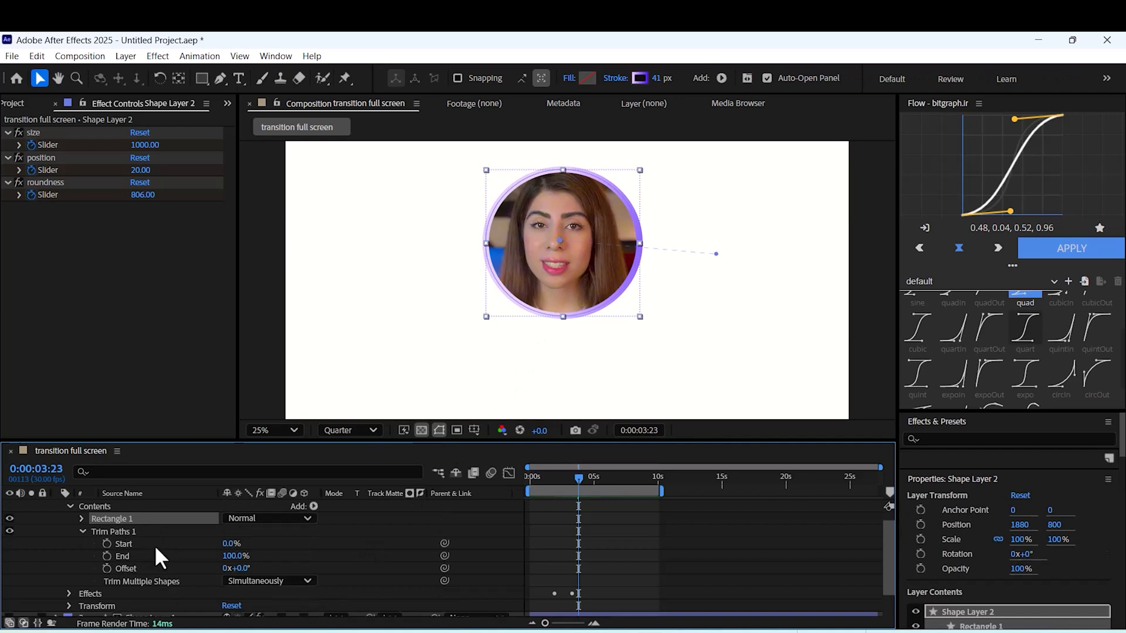
pyautogui.moveTo(229, 544)
pyautogui.mouseDown()
pyautogui.moveTo(240, 547)
pyautogui.moveTo(227, 544)
pyautogui.mouseUp()
# Step: Fit the whole composition in view and return the playhead to 0:00:00:00
pyautogui.press('.')
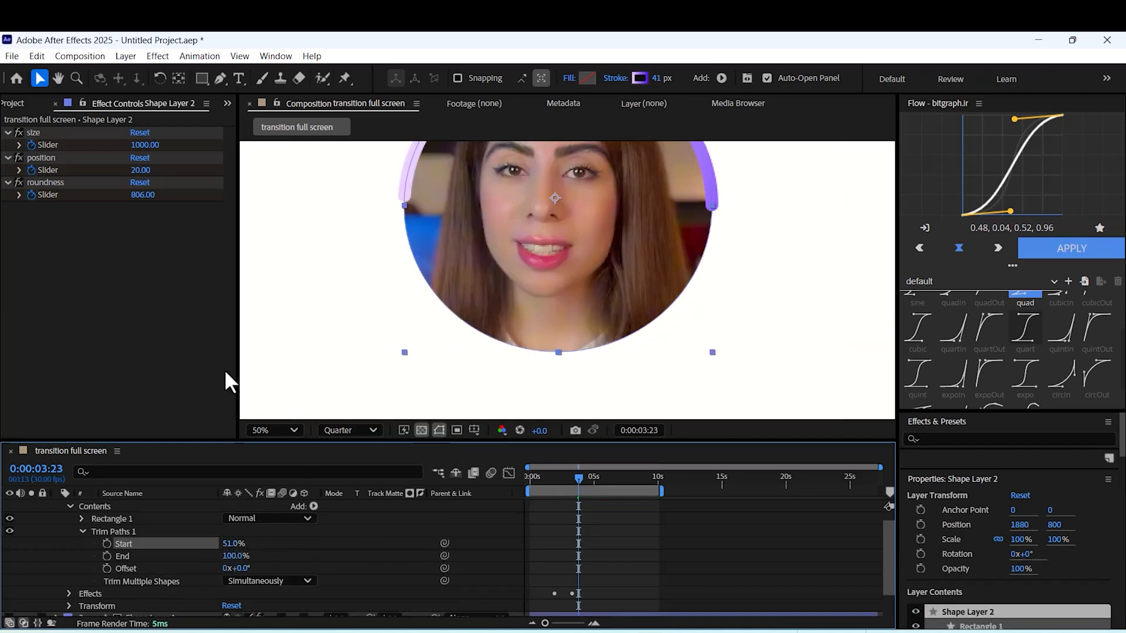
pyautogui.moveTo(478, 264); pyautogui.dragTo(504, 286)
pyautogui.click(334, 300)
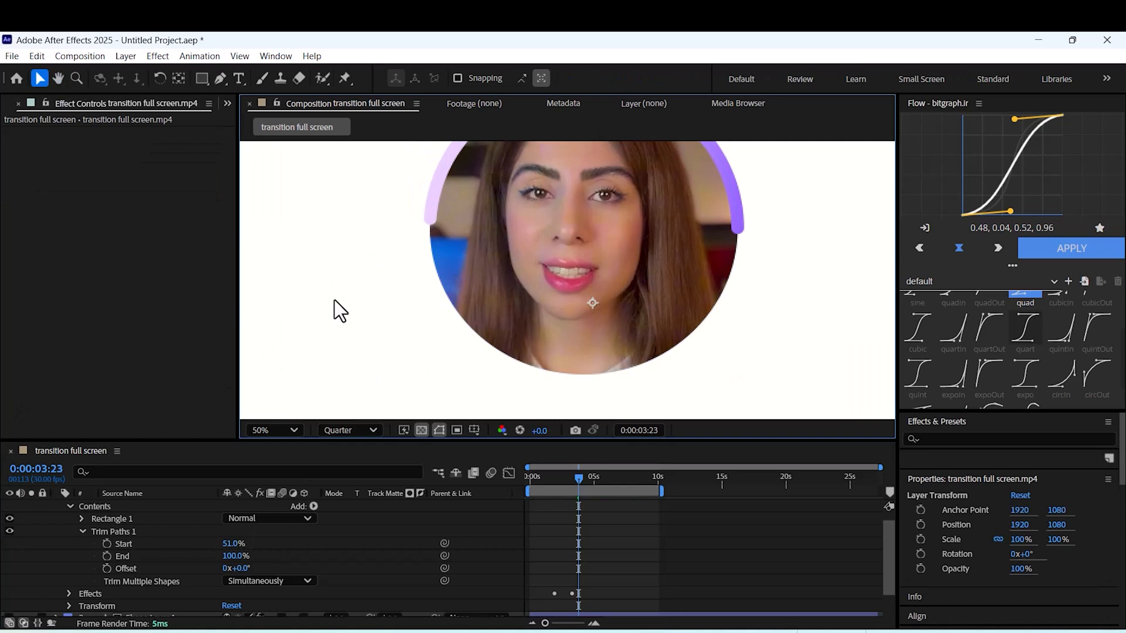
pyautogui.press(',')
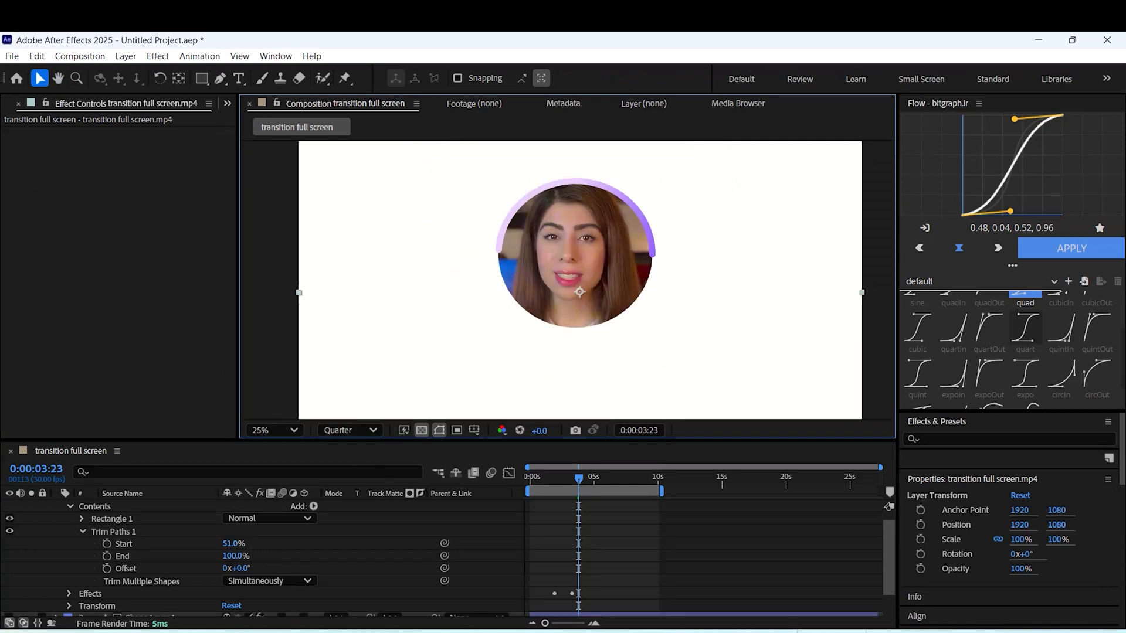
pyautogui.moveTo(539, 479); pyautogui.dragTo(519, 485)
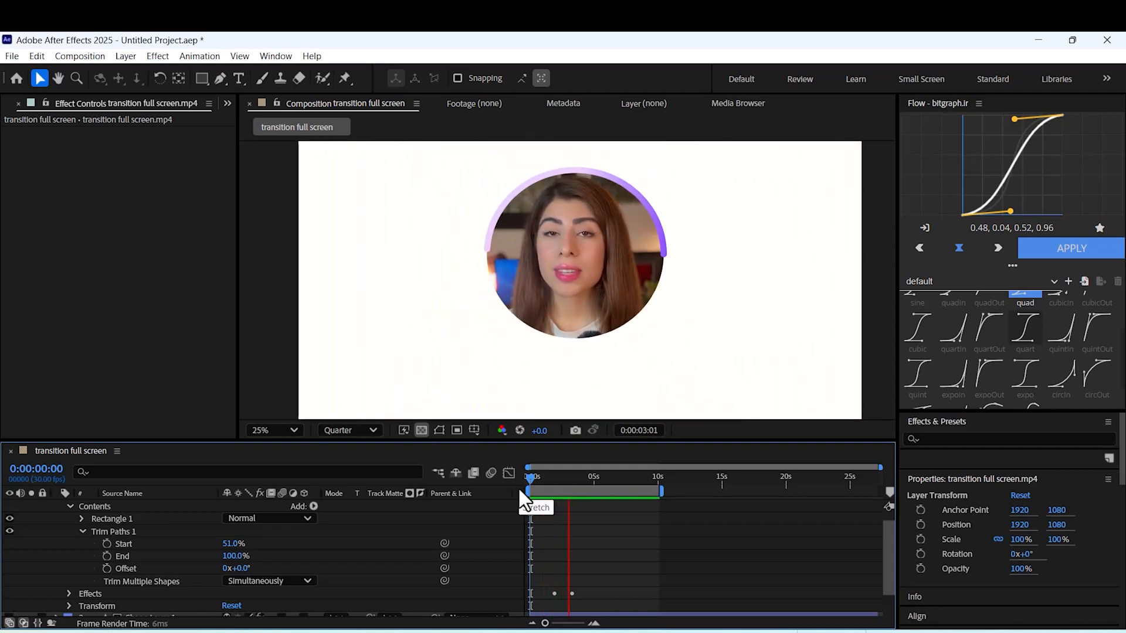
# Step: Keyframe Trim Paths Start from 100% to 0% so the ring draws on as the circle forms
pyautogui.moveTo(518, 486)
pyautogui.mouseDown()
pyautogui.moveTo(571, 478)
pyautogui.moveTo(559, 481)
pyautogui.moveTo(565, 490)
pyautogui.mouseUp()
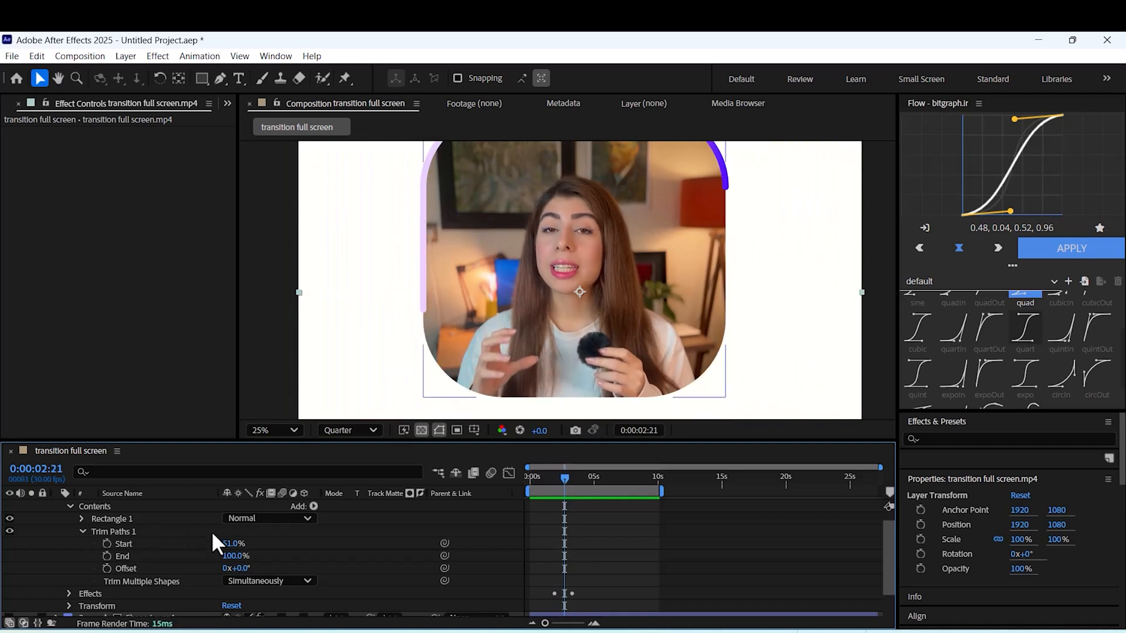
pyautogui.moveTo(233, 543)
pyautogui.mouseDown()
pyautogui.moveTo(186, 539)
pyautogui.moveTo(370, 532)
pyautogui.mouseUp()
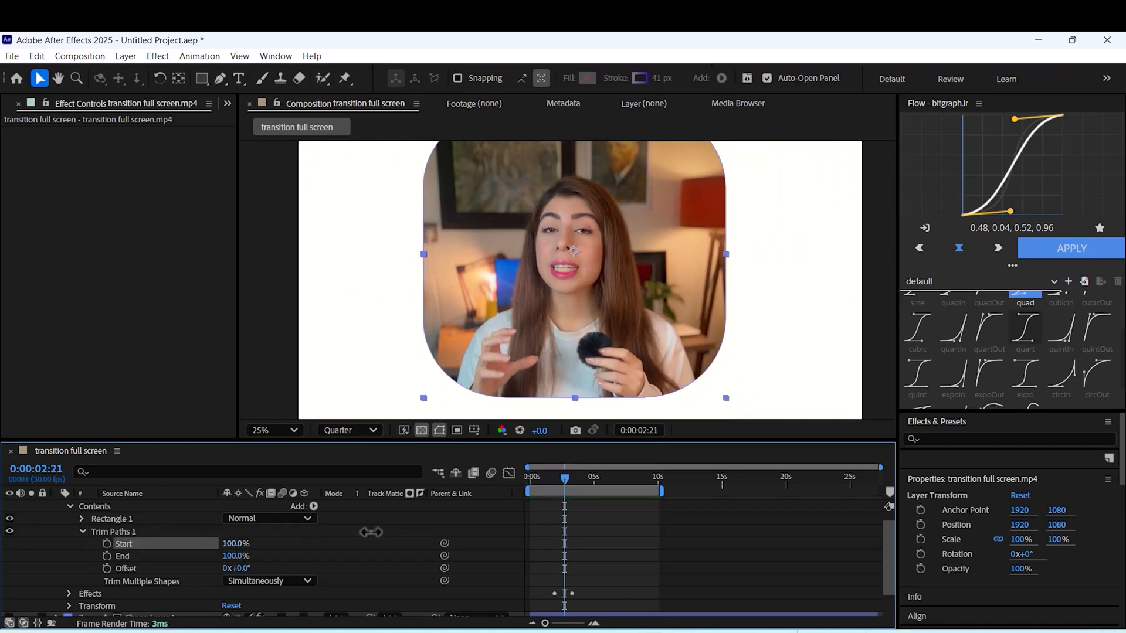
pyautogui.click(106, 544)
pyautogui.moveTo(567, 480); pyautogui.dragTo(595, 482)
pyautogui.moveTo(240, 546)
pyautogui.mouseDown()
pyautogui.moveTo(253, 542)
pyautogui.moveTo(216, 547)
pyautogui.mouseUp()
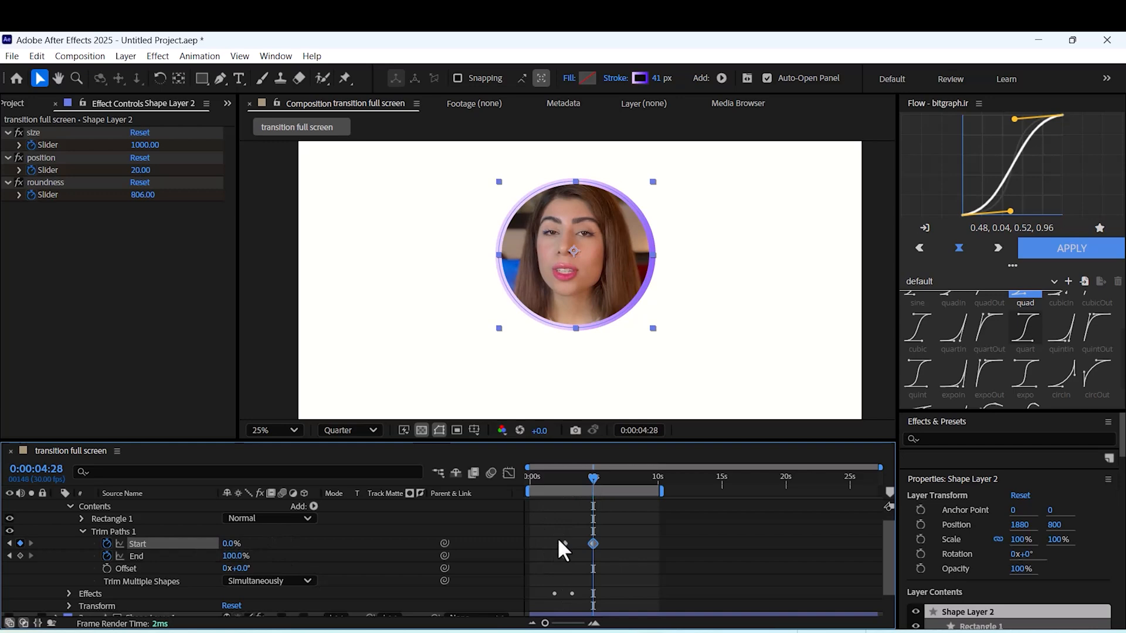
# Step: Apply the quart Flow ease to both trim keyframes and preview
pyautogui.moveTo(554, 550); pyautogui.dragTo(669, 525)
pyautogui.click(1026, 339)
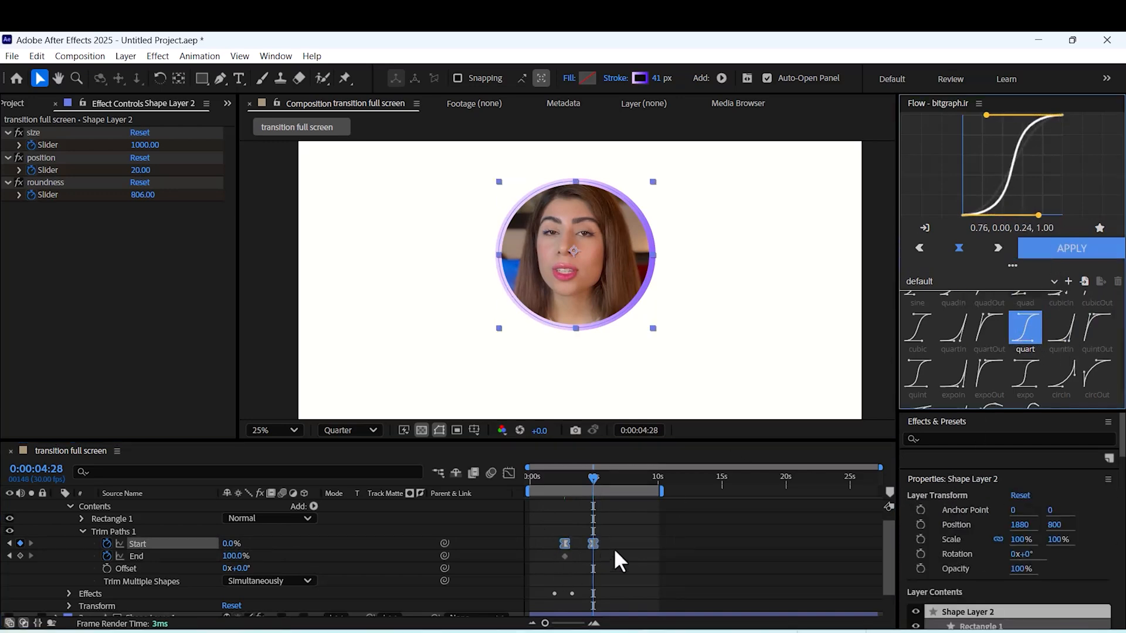
pyautogui.click(560, 555)
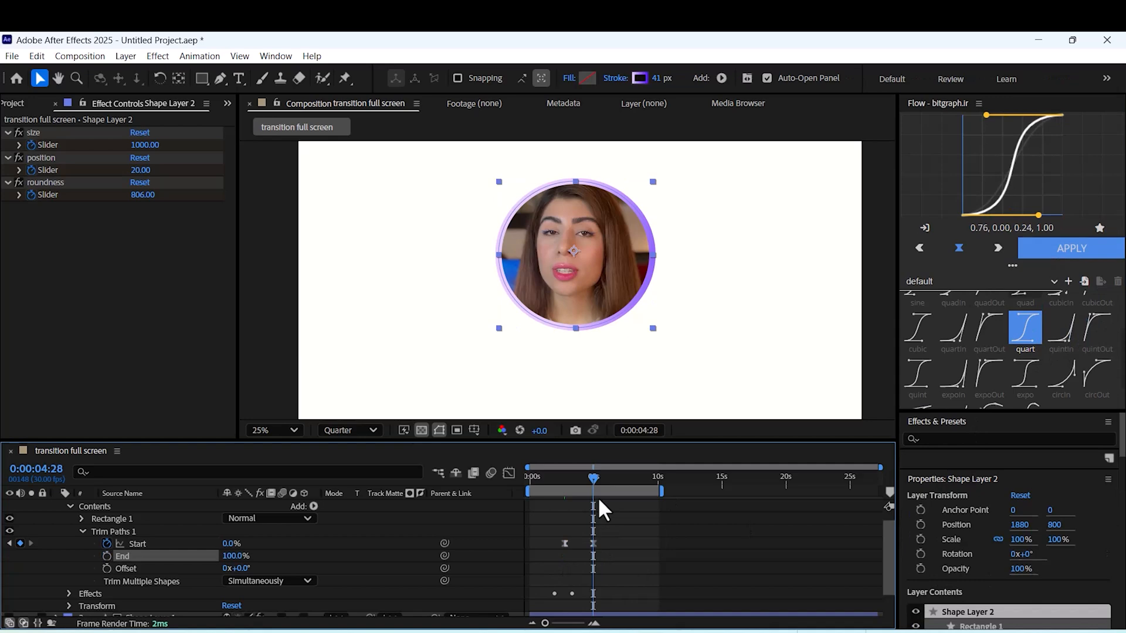
pyautogui.click(558, 486)
pyautogui.press('space')
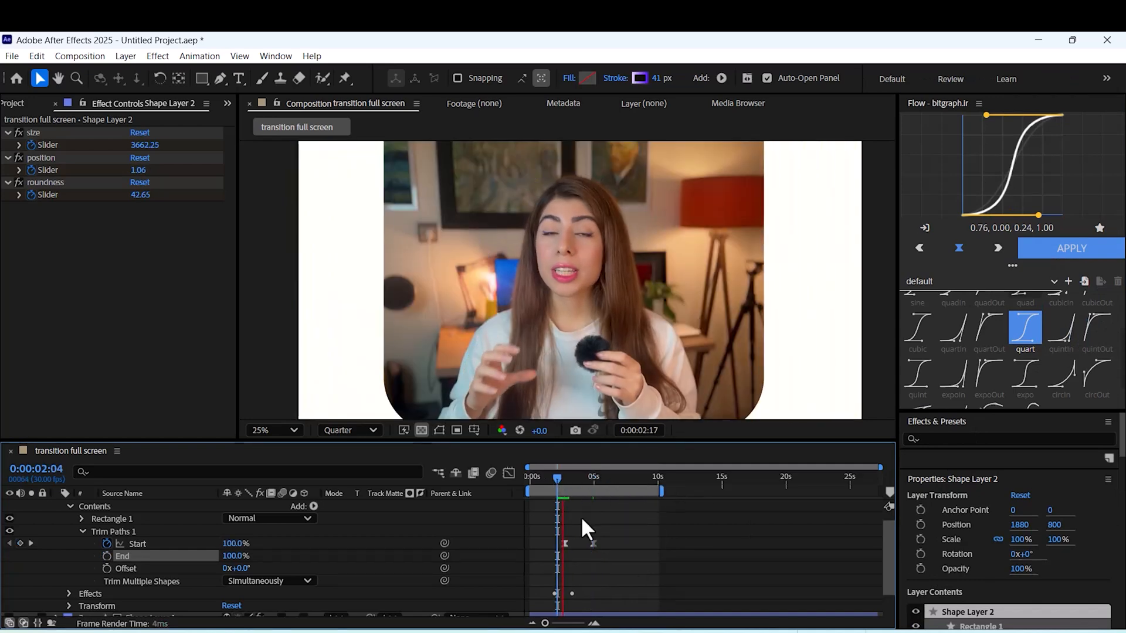
# Step: Shift the trim keyframes earlier and preview the finished transition
pyautogui.moveTo(610, 538)
pyautogui.mouseDown()
pyautogui.moveTo(556, 554)
pyautogui.moveTo(557, 541)
pyautogui.moveTo(580, 542)
pyautogui.mouseUp()
pyautogui.click(584, 541)
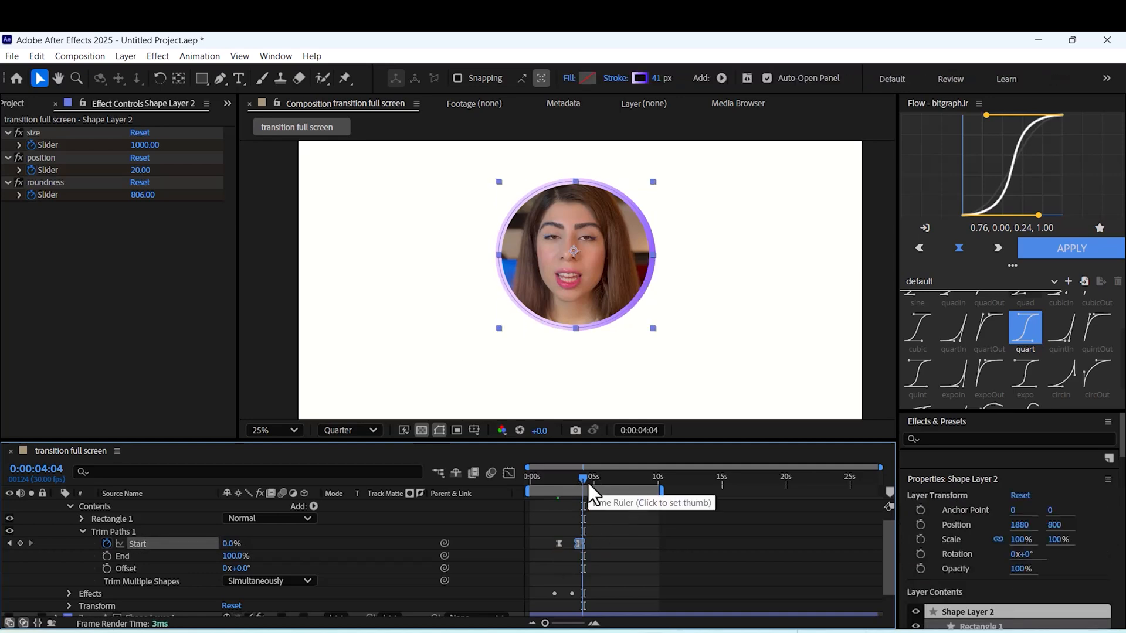
pyautogui.moveTo(587, 482); pyautogui.dragTo(550, 492)
pyautogui.press('space')
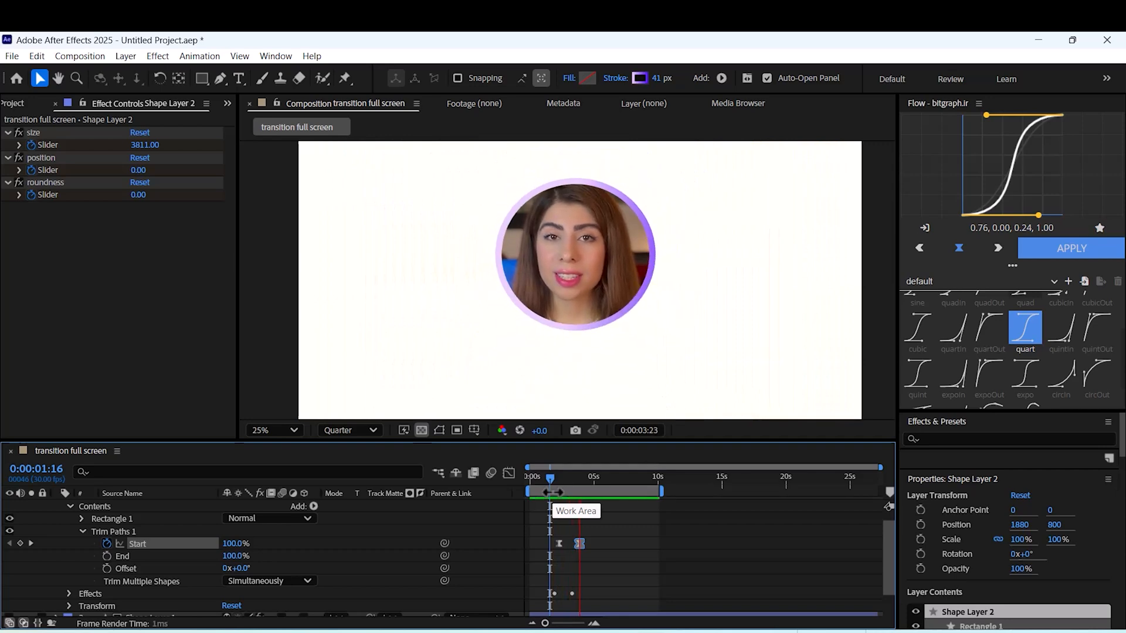
pyautogui.press('space')
pyautogui.press(',')
pyautogui.press(',')
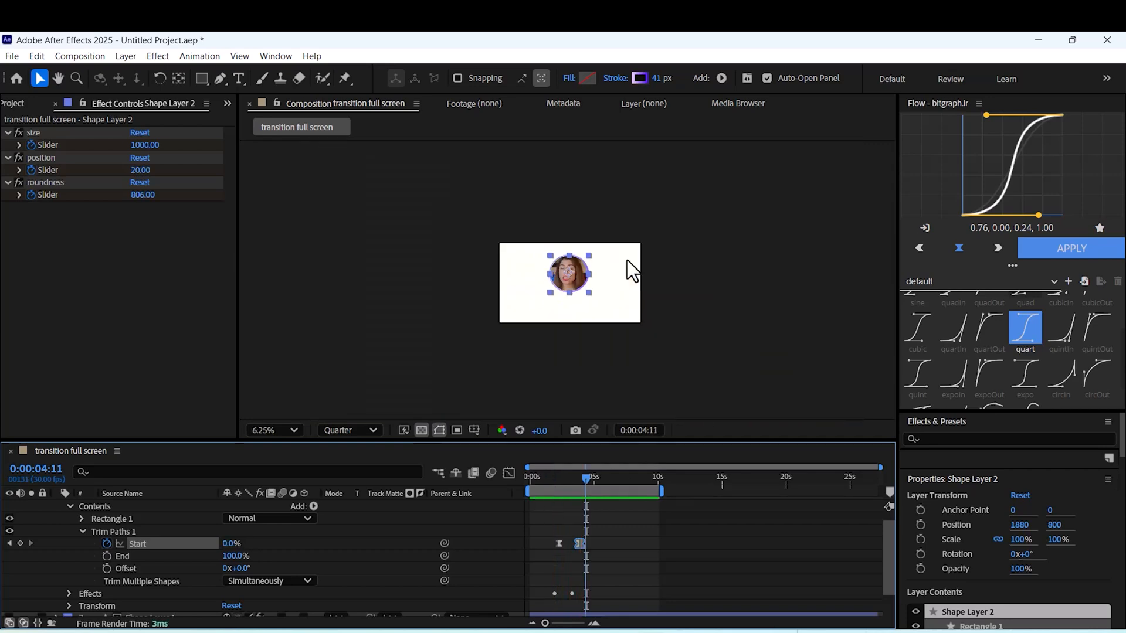
pyautogui.press('.')
pyautogui.scroll(1, 132, 517)
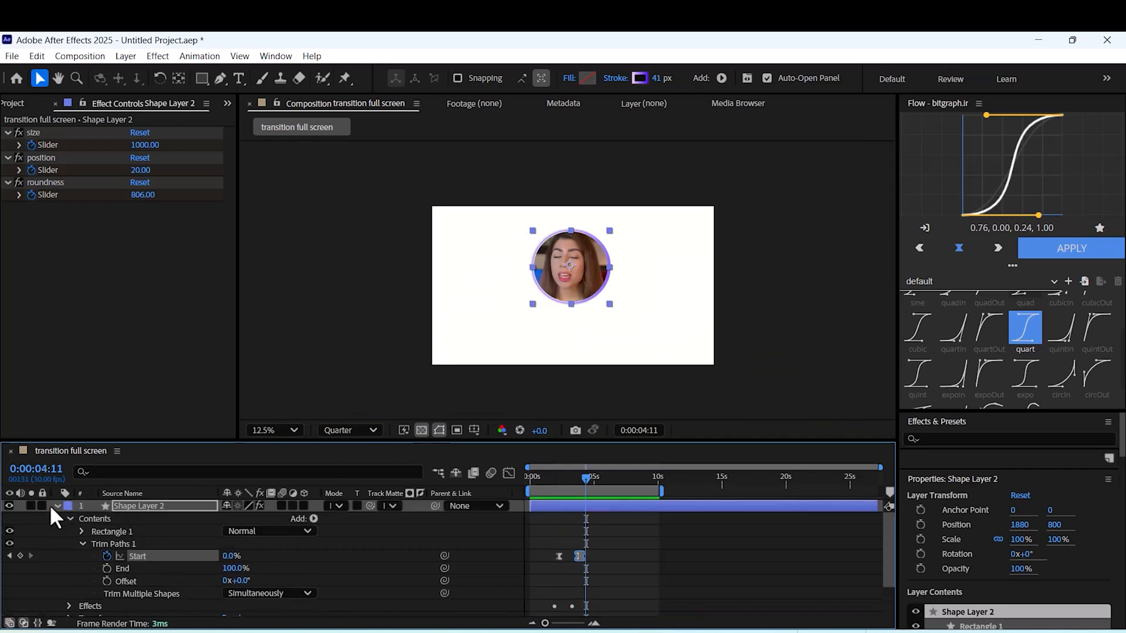
# Step: Test-move the ring, undo it, and reveal Position on Shape Layer 2 and Shape Layer 1
pyautogui.press('u')
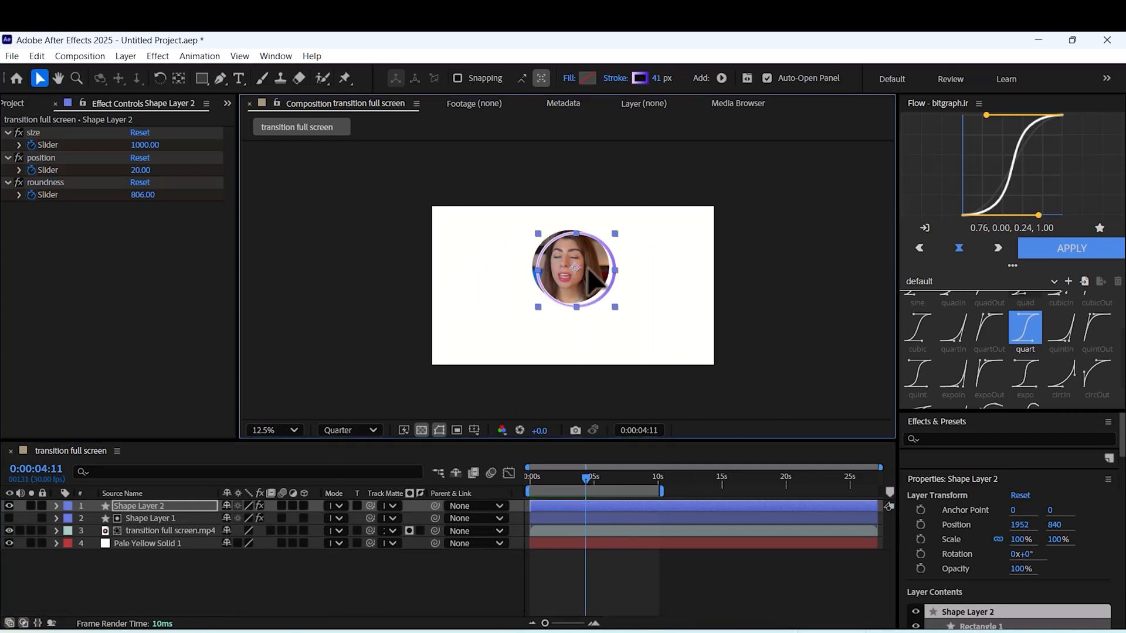
pyautogui.moveTo(573, 260); pyautogui.dragTo(620, 262)
pyautogui.hotkey('ctrl', 'z')
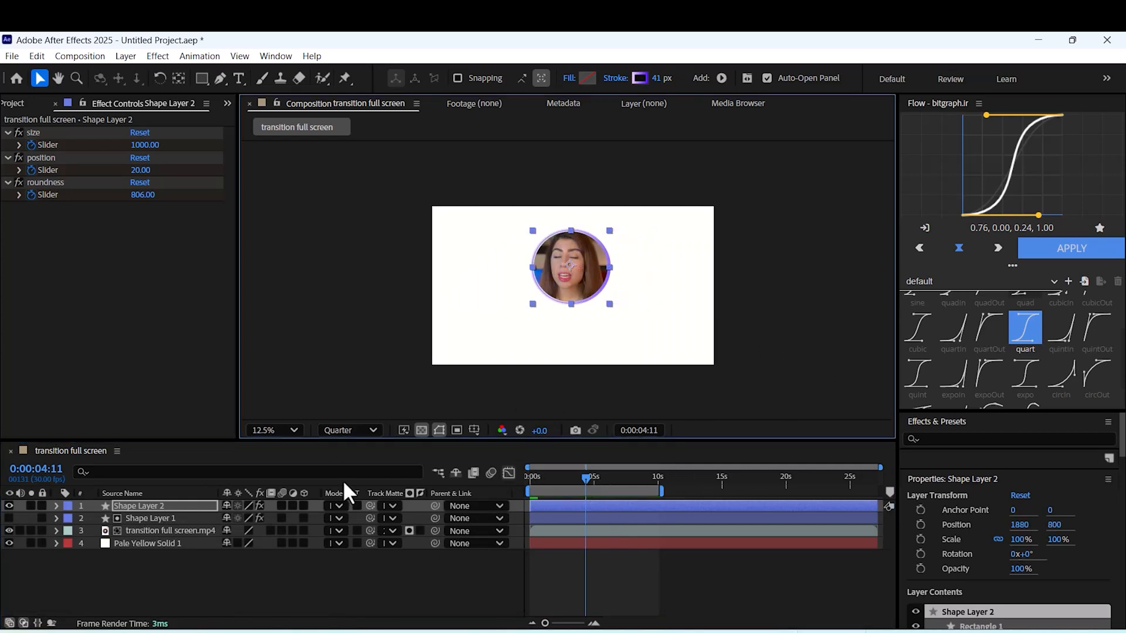
pyautogui.click(239, 566)
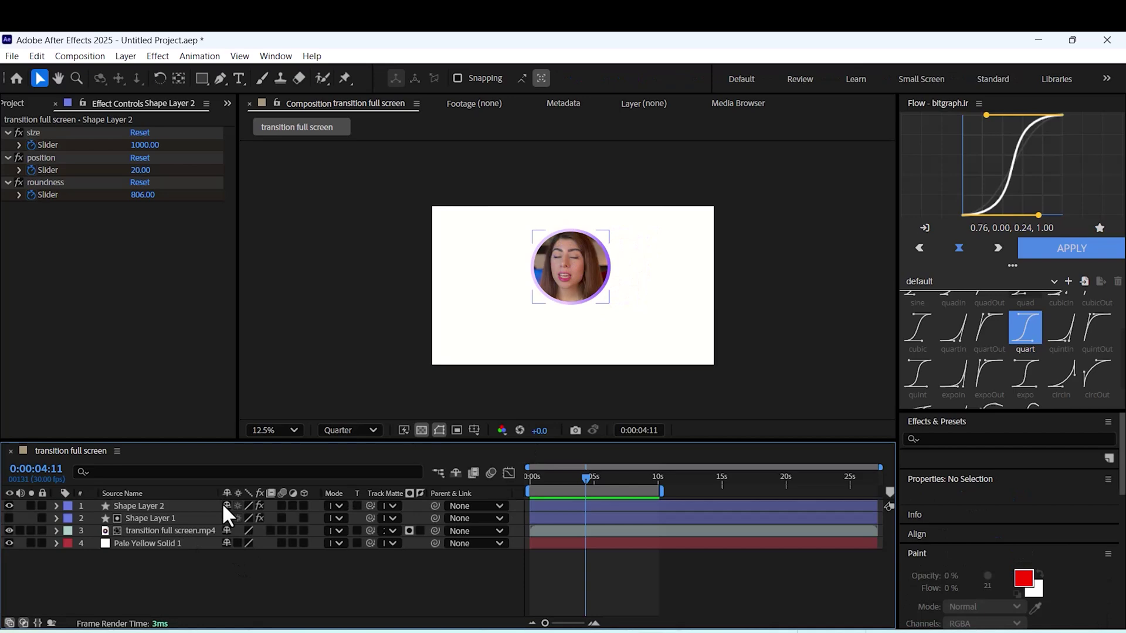
pyautogui.click(129, 505)
pyautogui.press('p')
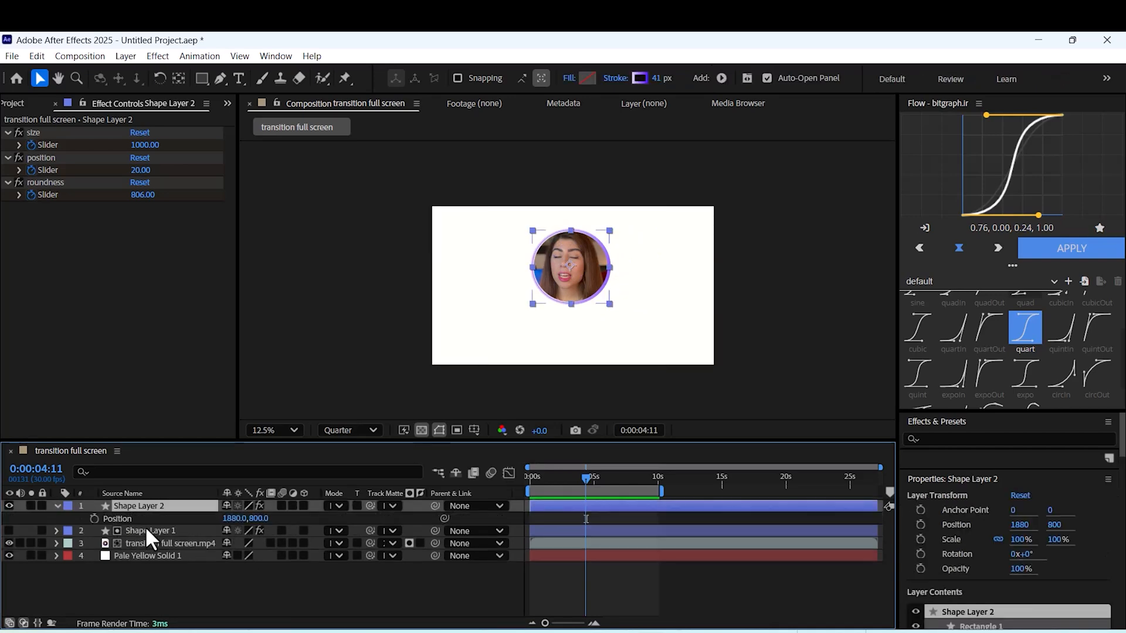
pyautogui.click(146, 528)
pyautogui.press('p')
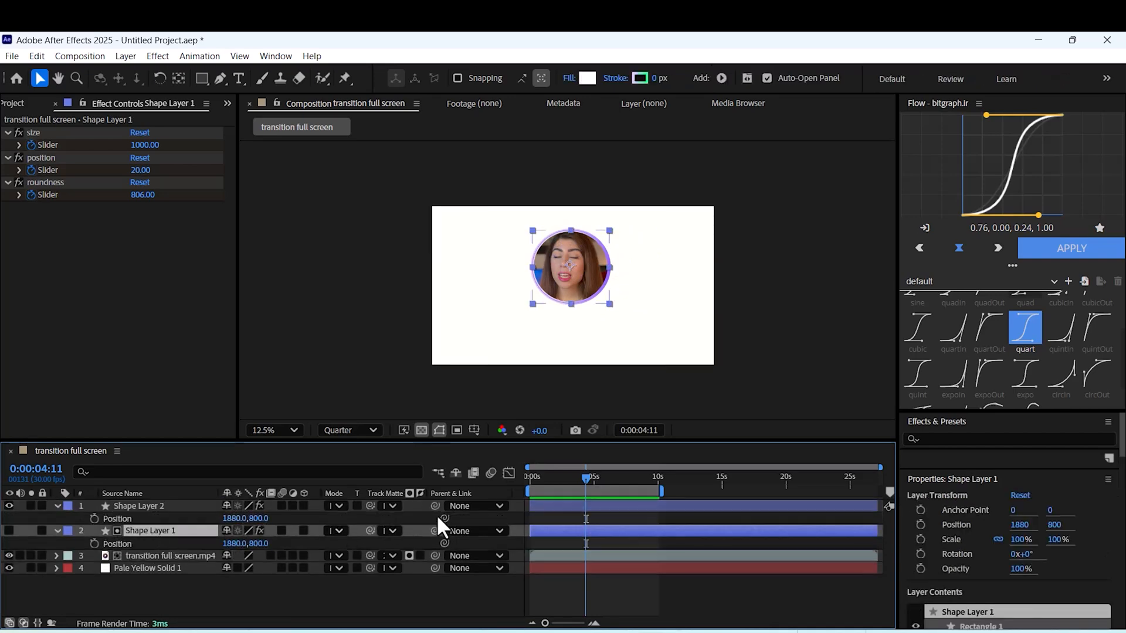
# Step: Pick-whip the ring's Position to Shape Layer 1's so both move to 1880, 893, and preview
pyautogui.moveTo(444, 517)
pyautogui.mouseDown()
pyautogui.moveTo(246, 544)
pyautogui.moveTo(439, 530)
pyautogui.mouseUp()
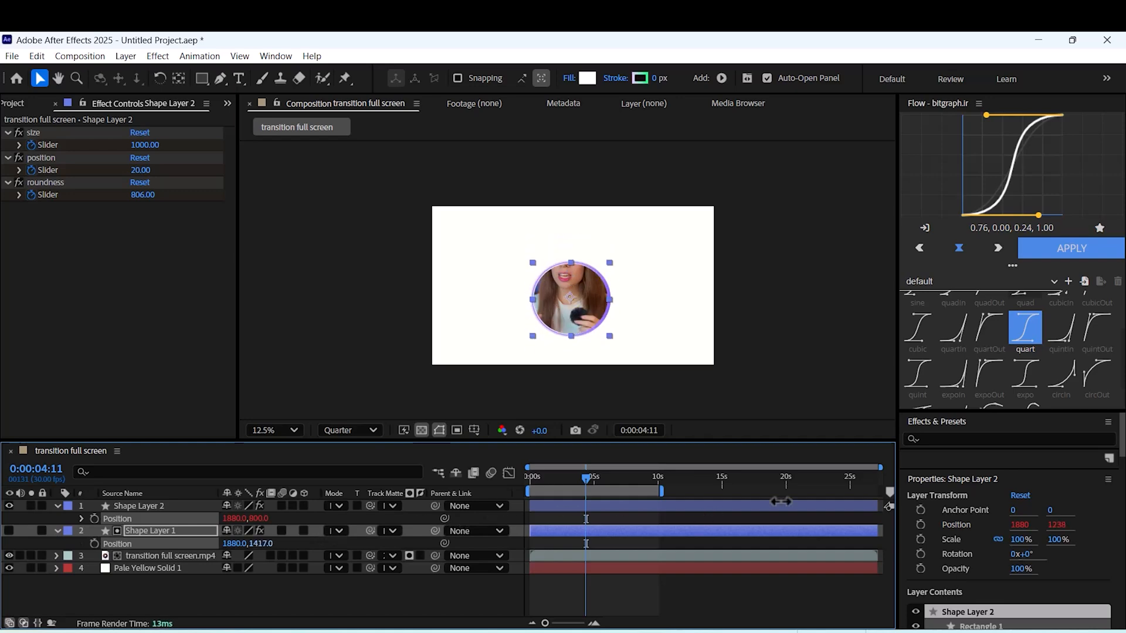
pyautogui.moveTo(440, 530); pyautogui.dragTo(316, 538)
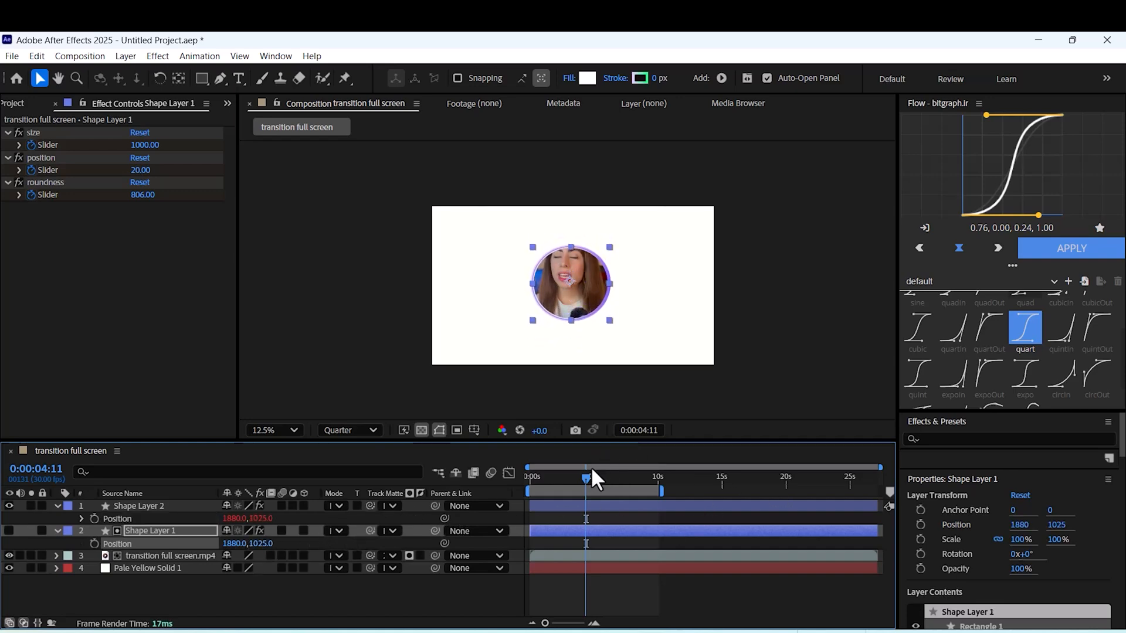
pyautogui.moveTo(586, 477); pyautogui.dragTo(391, 496)
pyautogui.press('space')
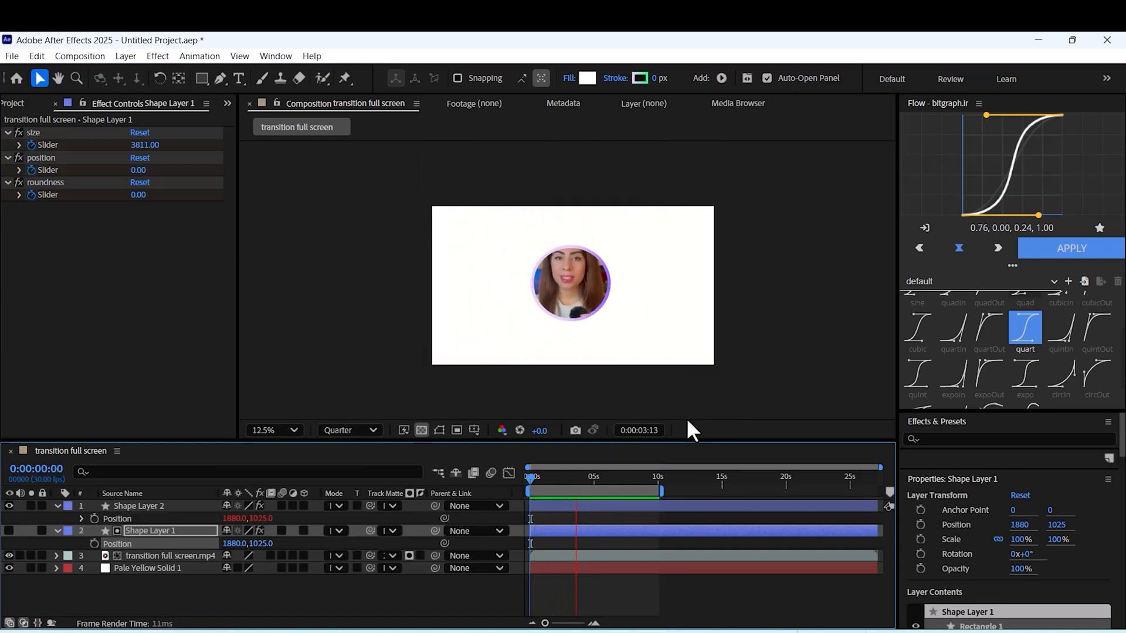
pyautogui.moveTo(572, 478)
pyautogui.mouseDown()
pyautogui.moveTo(629, 481)
pyautogui.moveTo(599, 482)
pyautogui.mouseUp()
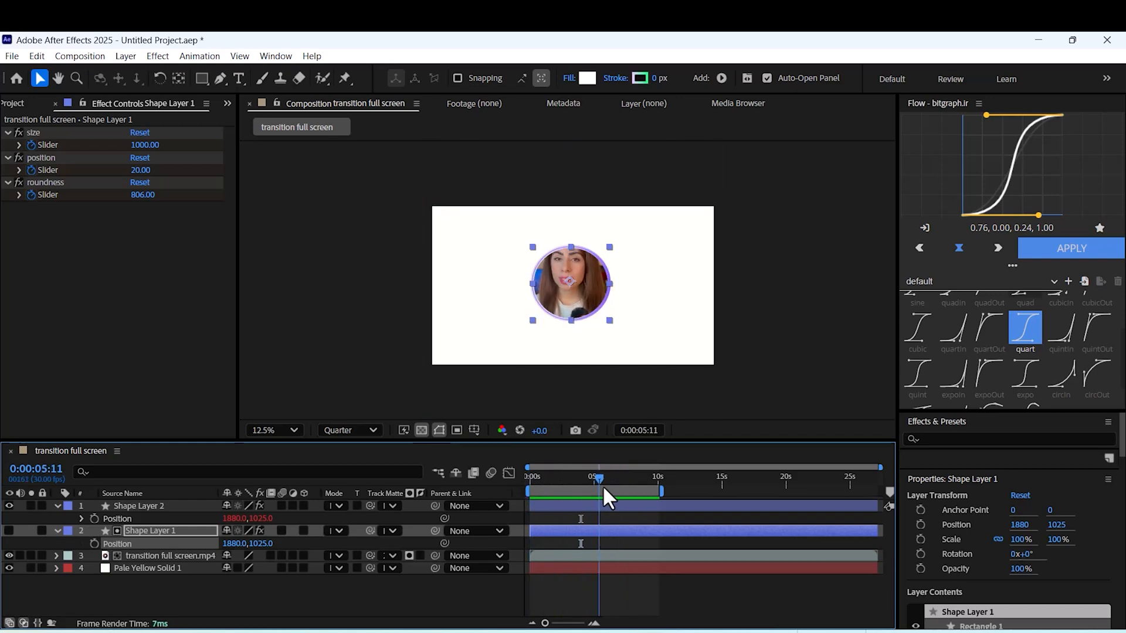
# Step: Keyframe Shape Layer 1's Position sliding the circle and ring right to 3037 by about 5s
pyautogui.press('Home')
pyautogui.press('space')
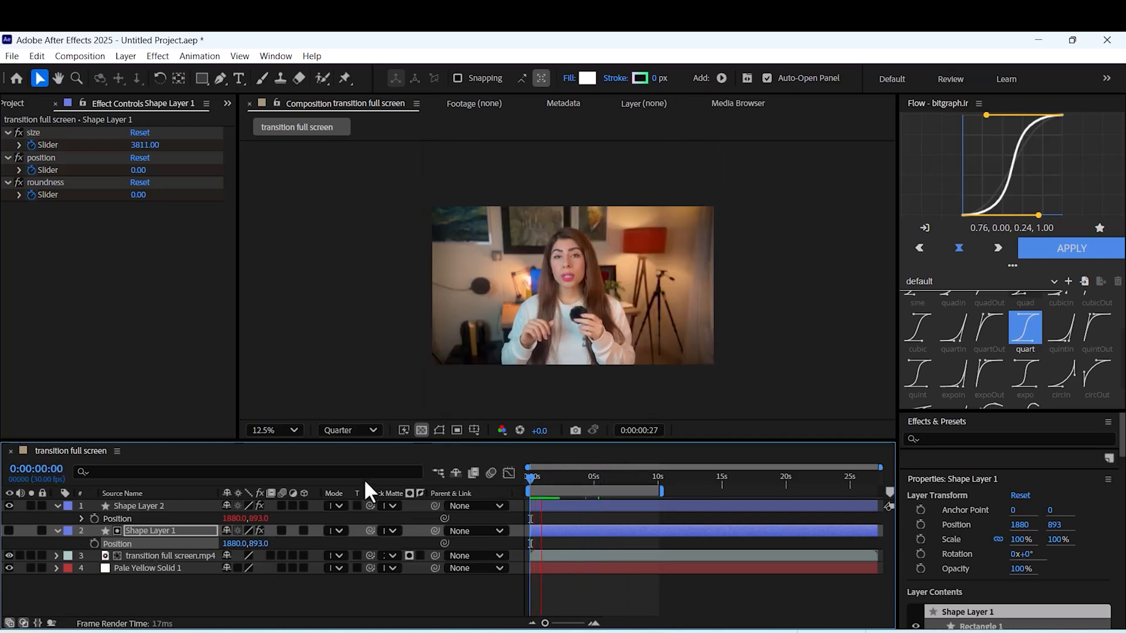
pyautogui.press('space')
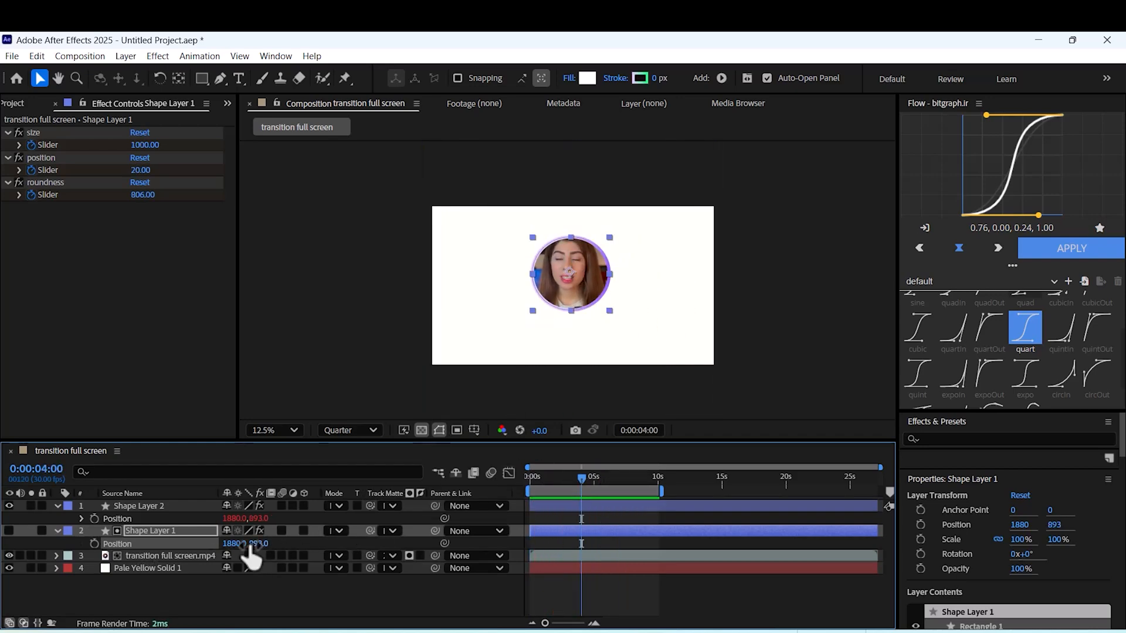
pyautogui.click(202, 577)
pyautogui.click(162, 530)
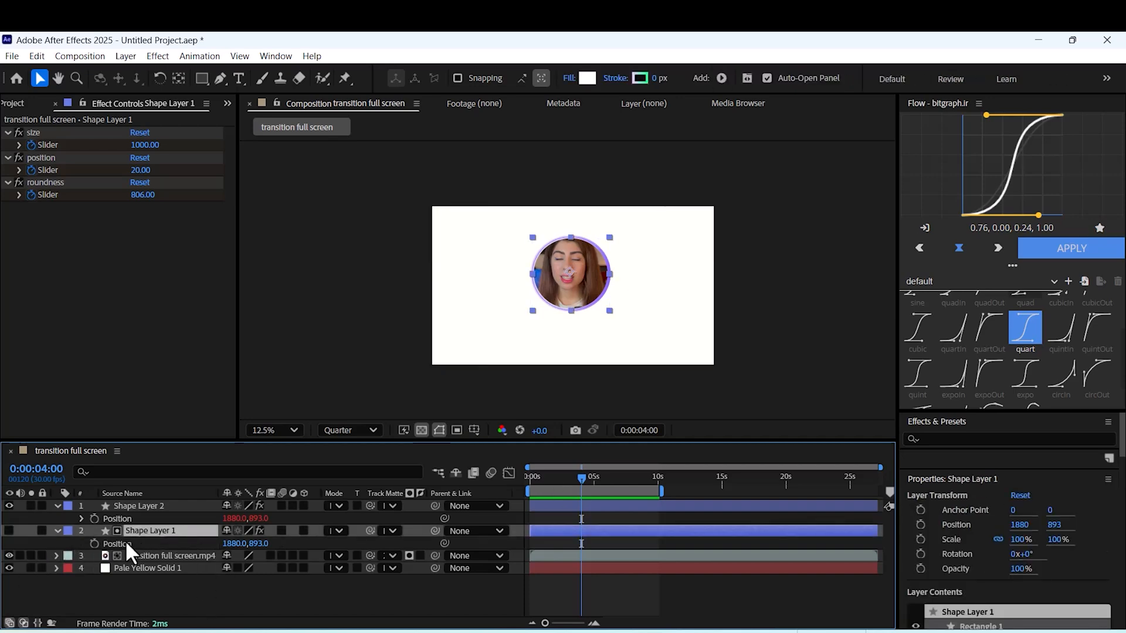
pyautogui.click(96, 544)
pyautogui.moveTo(580, 543); pyautogui.dragTo(564, 544)
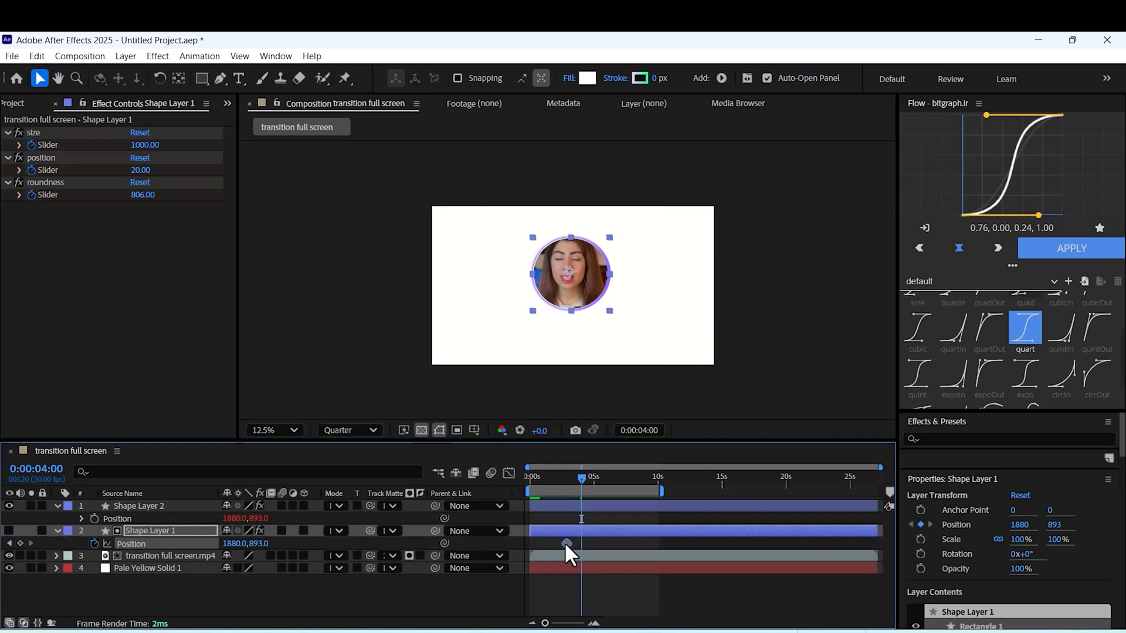
pyautogui.moveTo(580, 484); pyautogui.dragTo(598, 483)
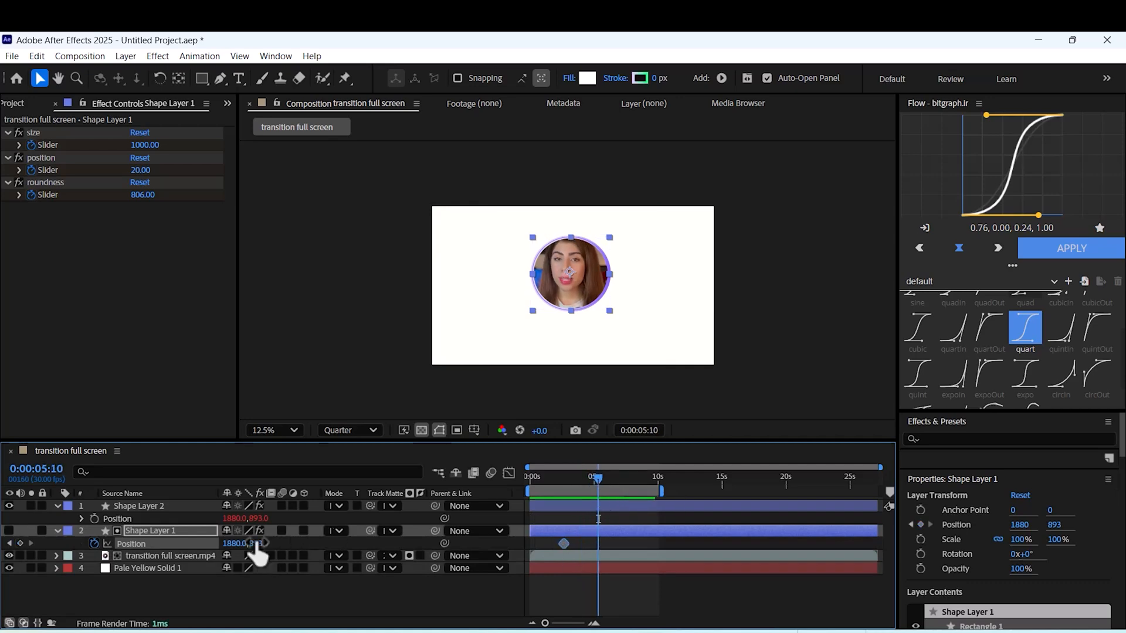
pyautogui.moveTo(234, 544); pyautogui.dragTo(1016, 502)
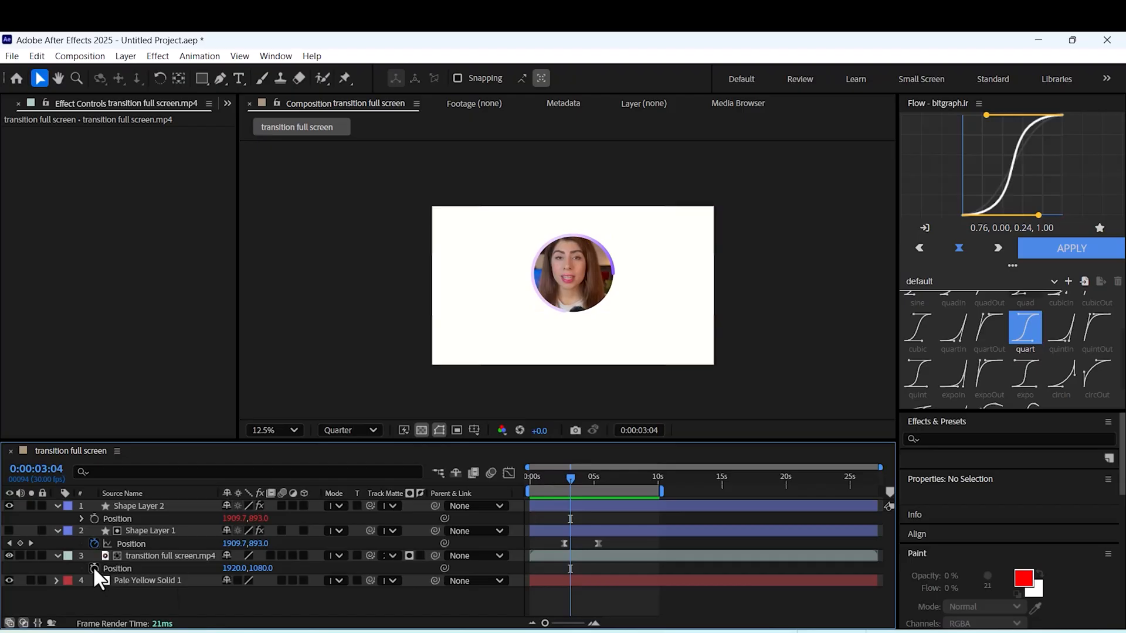
# Step: Keyframe the video layer's Position to follow to 3093 and apply Easy Ease
pyautogui.click(600, 489)
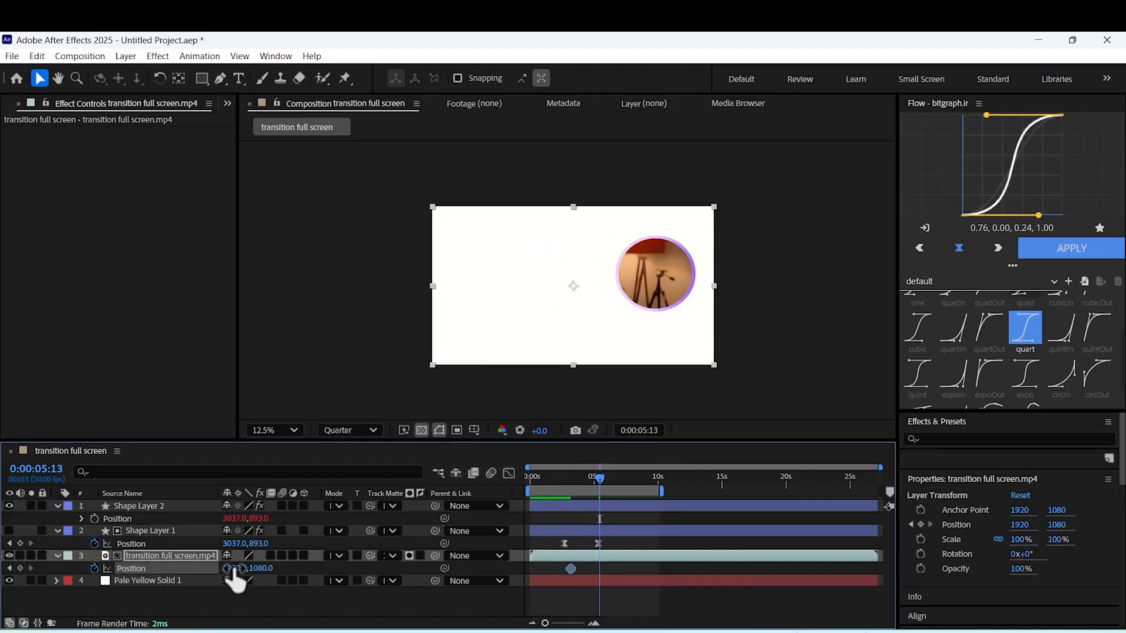
pyautogui.moveTo(233, 569); pyautogui.dragTo(1021, 581)
pyautogui.rightClick(571, 568)
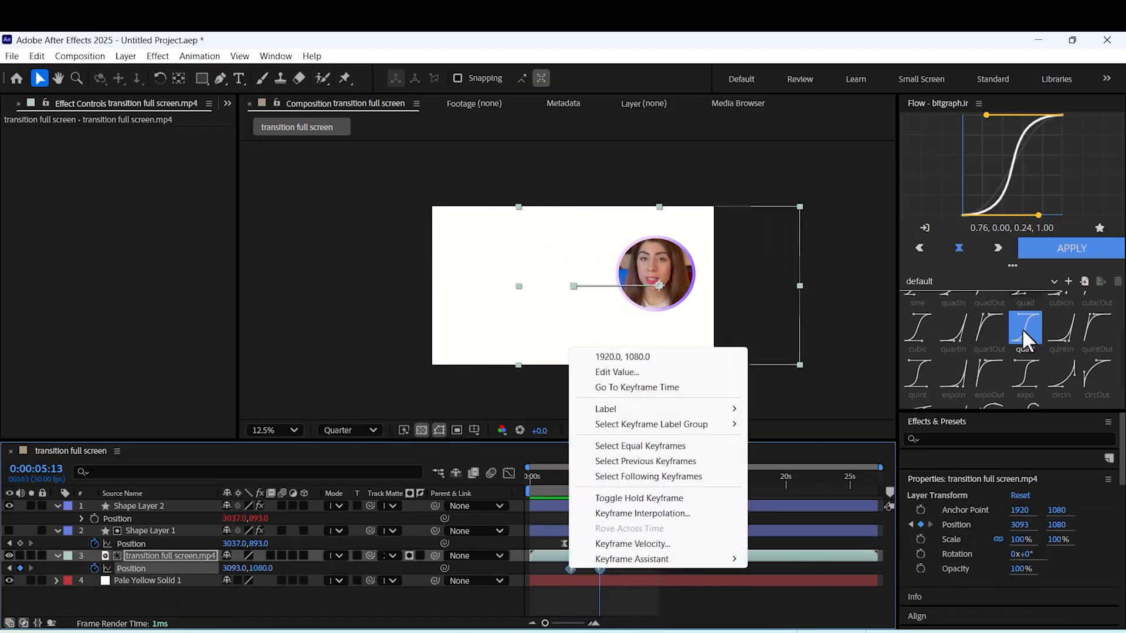
pyautogui.press('F9')
# Step: Preview the slide animation from the start, checking the video's position keyframes
pyautogui.press('Home')
pyautogui.press('space')
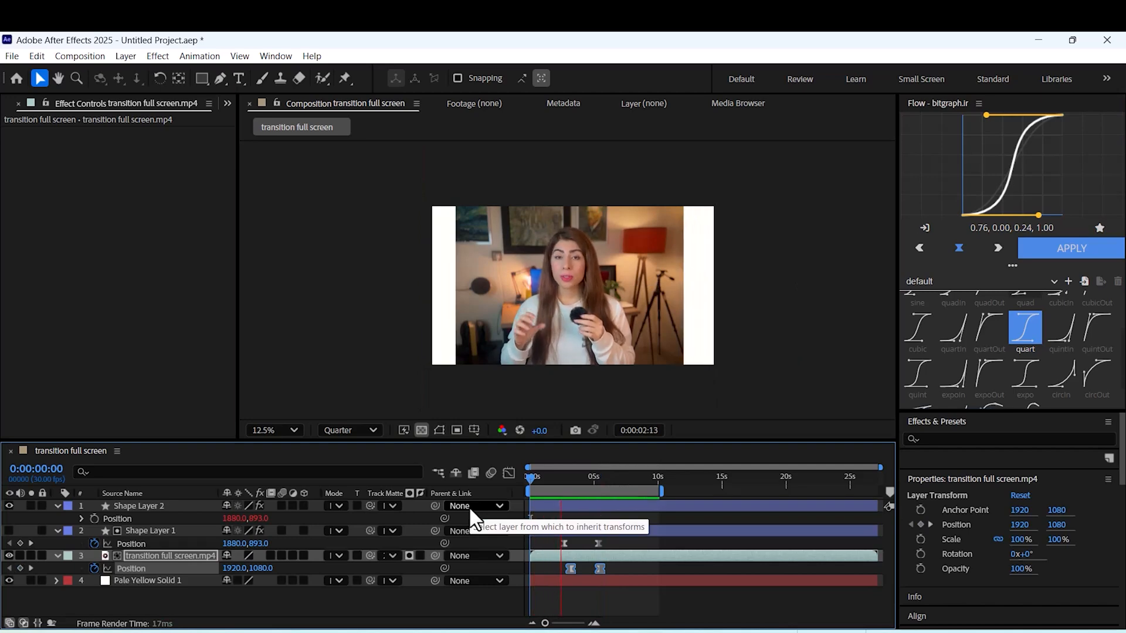
pyautogui.press('space')
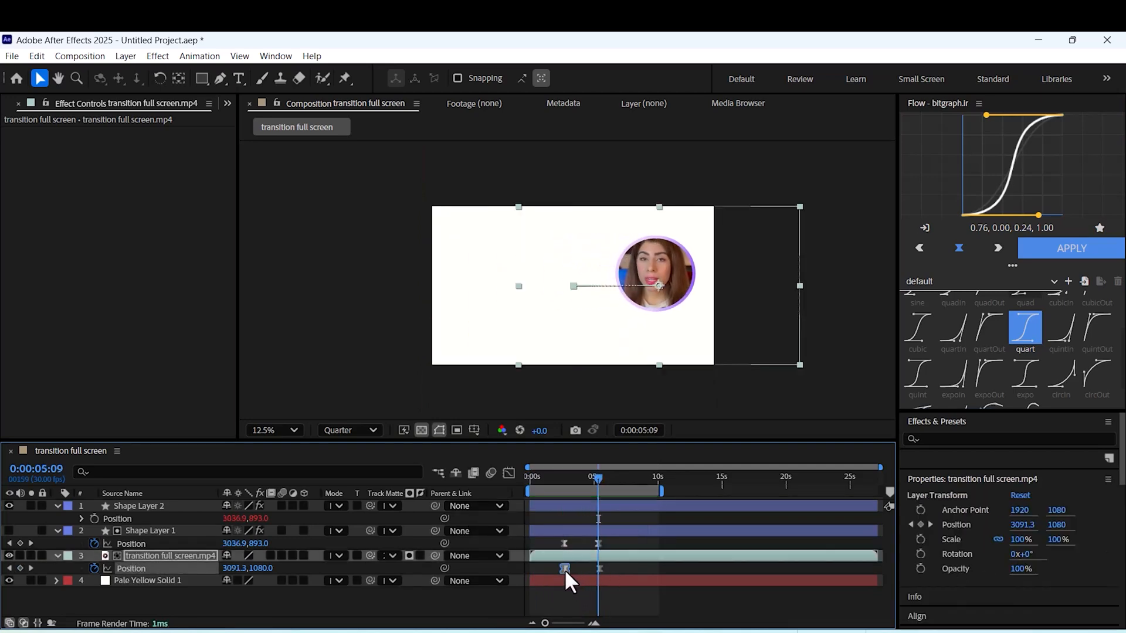
pyautogui.click(598, 568)
pyautogui.press('Home')
pyautogui.press('space')
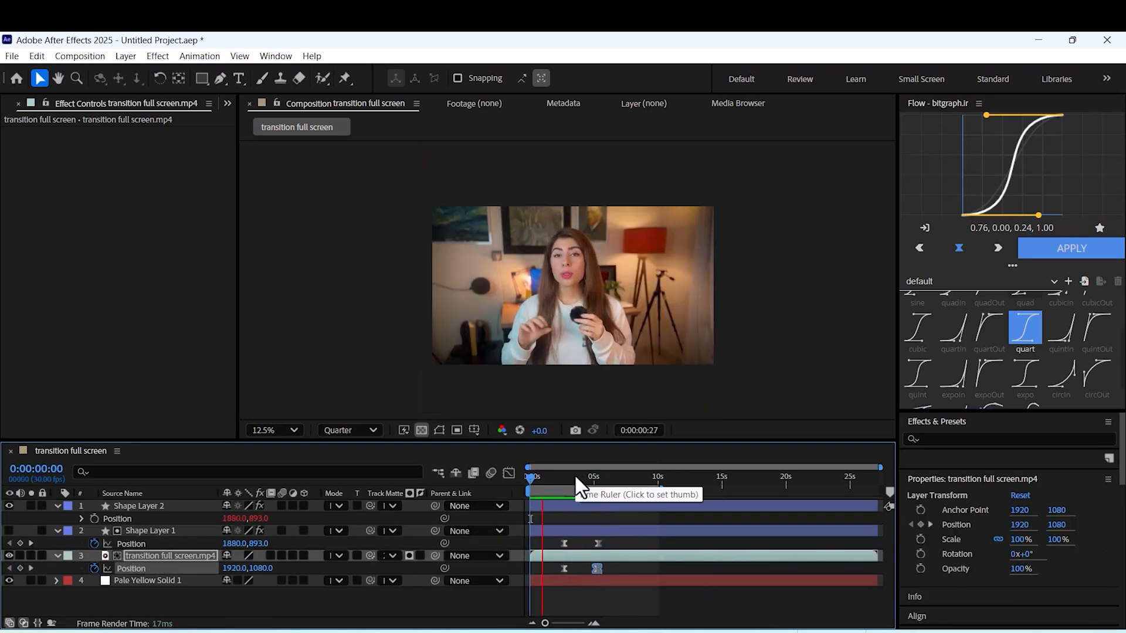
pyautogui.click(564, 568)
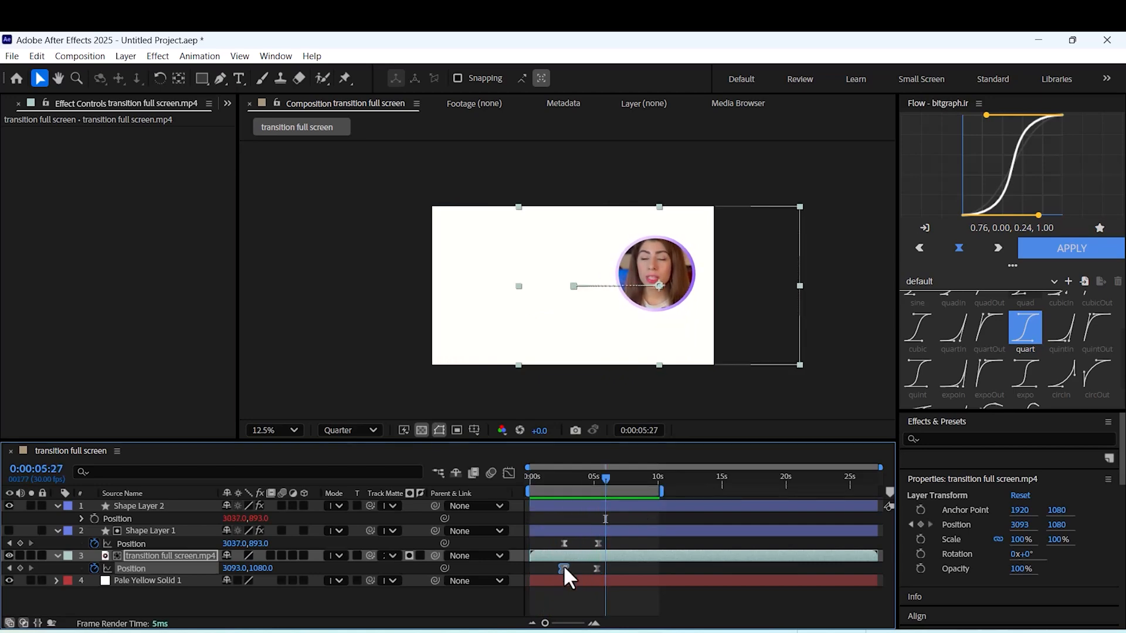
pyautogui.press('space')
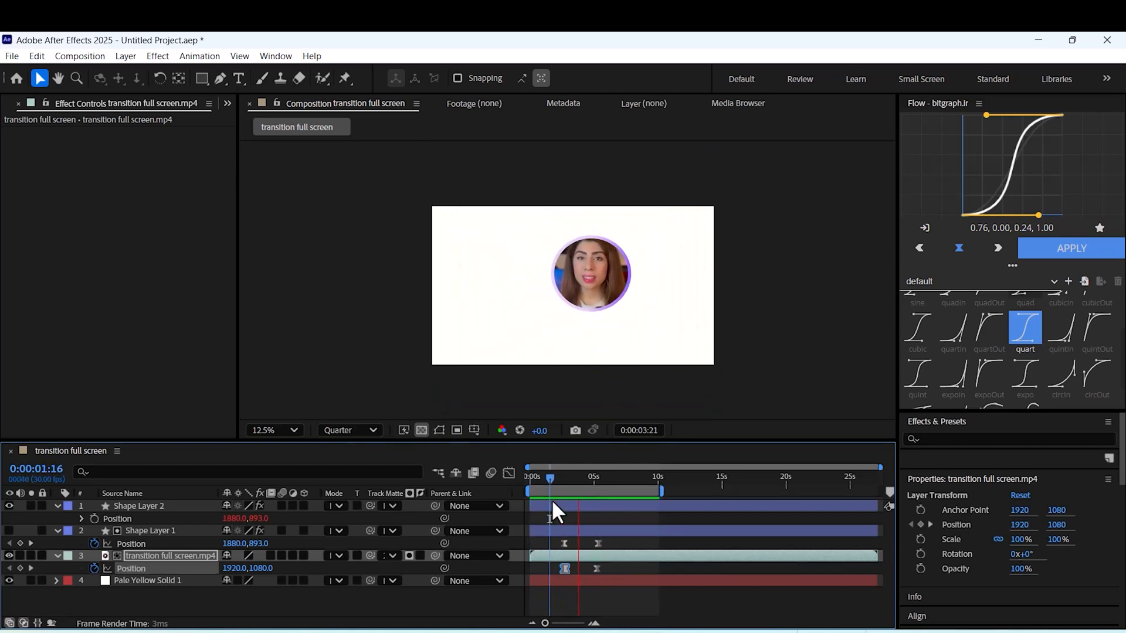
# Step: Create a 'Motion Graphics' text layer and give it a blue fill
pyautogui.click(379, 313)
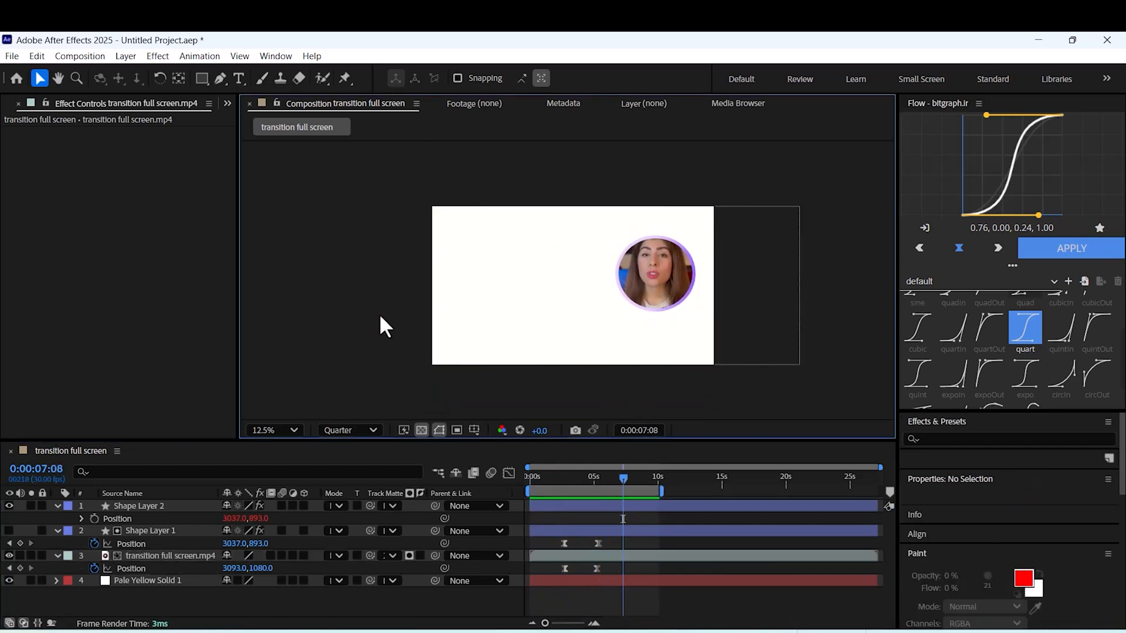
pyautogui.hotkey('ctrl', 't')
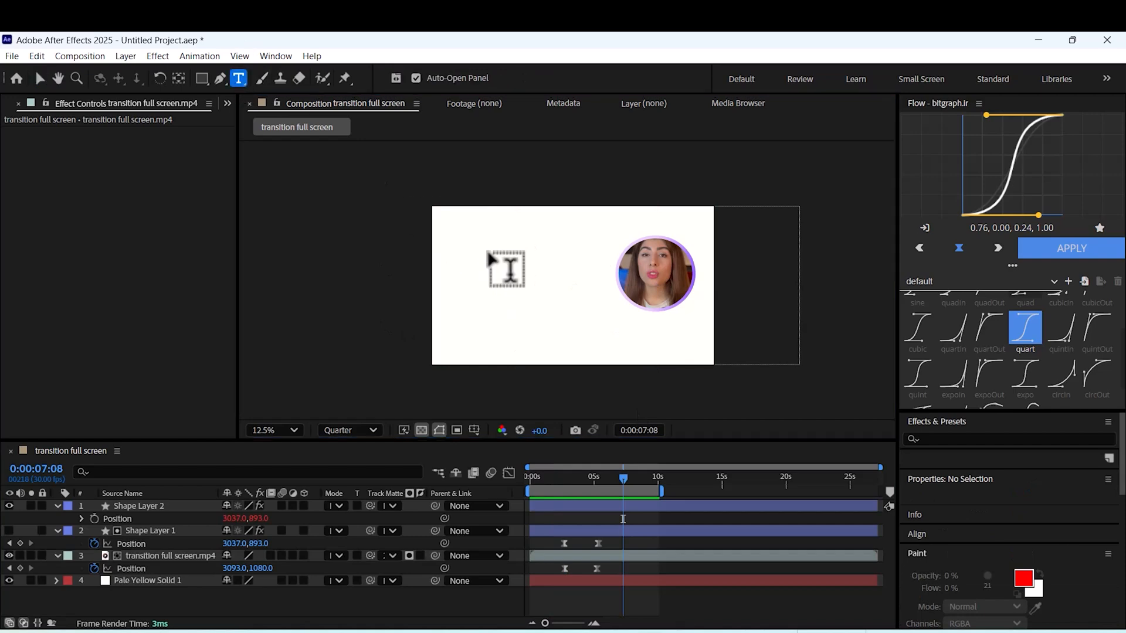
pyautogui.click(489, 253)
pyautogui.write('fdh')
pyautogui.press('BackSpace')
pyautogui.press('BackSpace')
pyautogui.press('BackSpace')
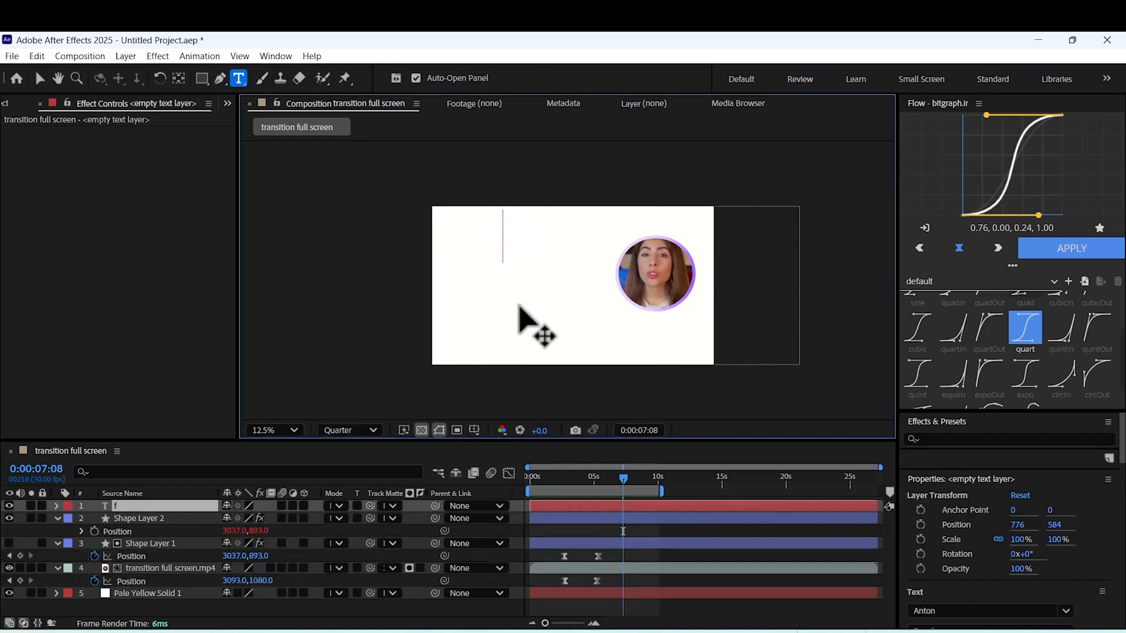
pyautogui.write('Motion')
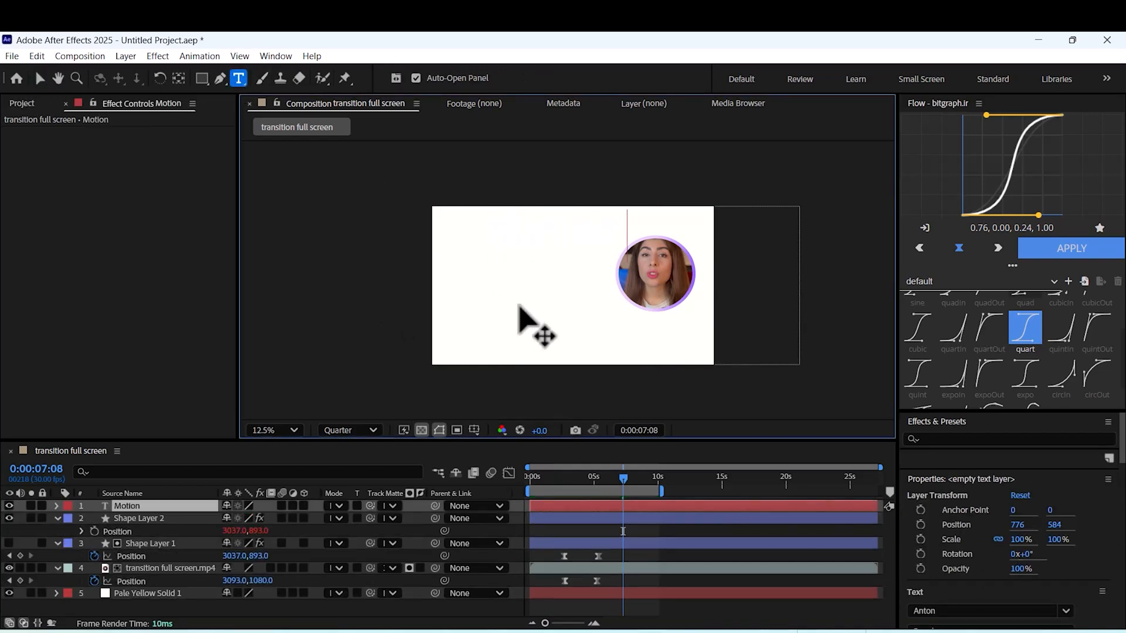
pyautogui.write(' Graphics')
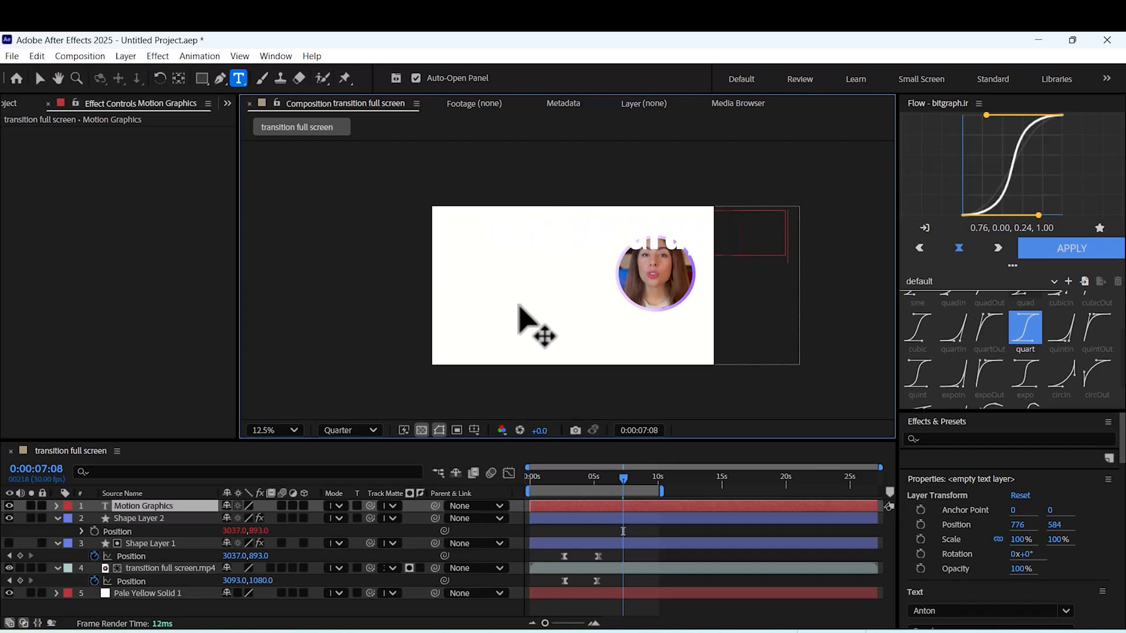
pyautogui.hotkey('ctrl', 'a')
pyautogui.scroll(-5, 1011, 527)
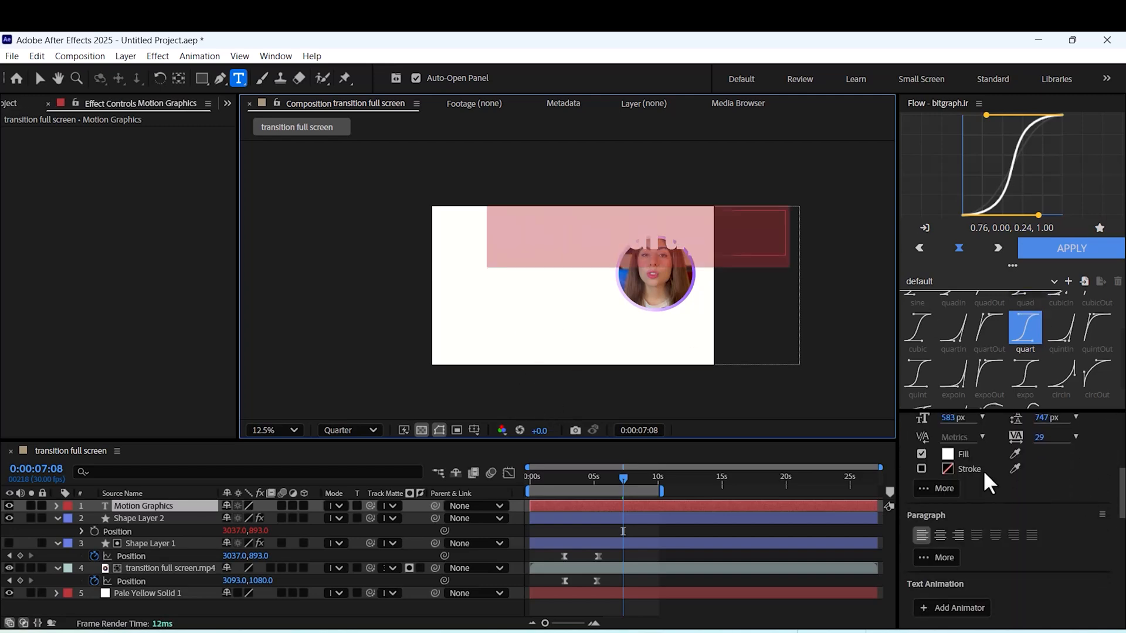
pyautogui.click(947, 454)
pyautogui.click(601, 310)
pyautogui.click(695, 252)
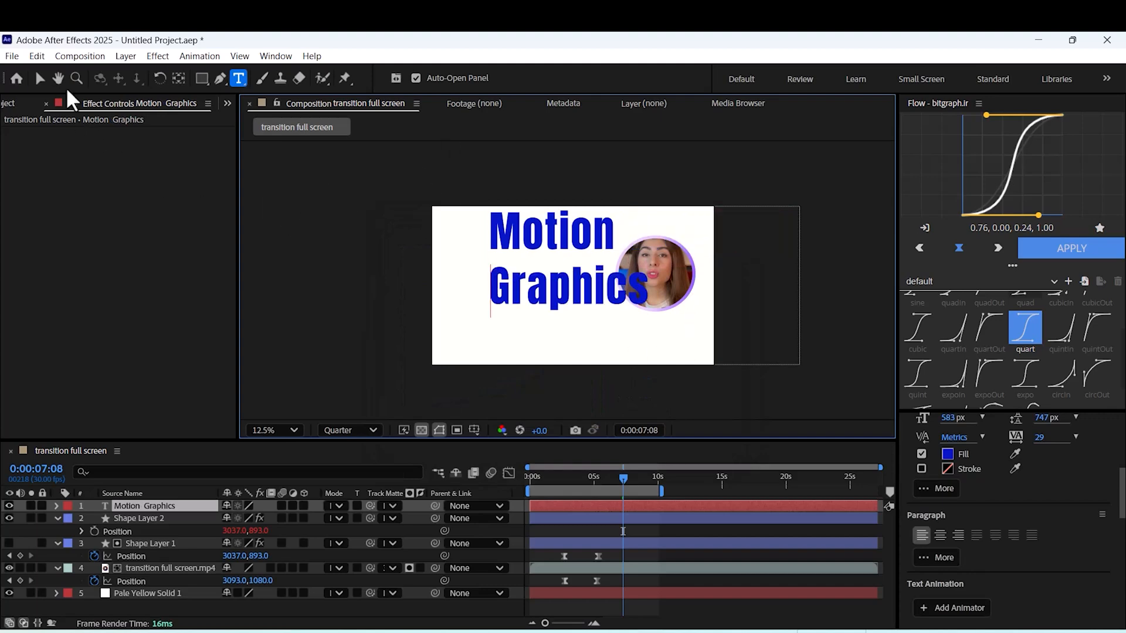
# Step: Place the text left of the circle and apply the Typewriter preset via FX Console
pyautogui.click(38, 79)
pyautogui.moveTo(529, 241); pyautogui.dragTo(498, 262)
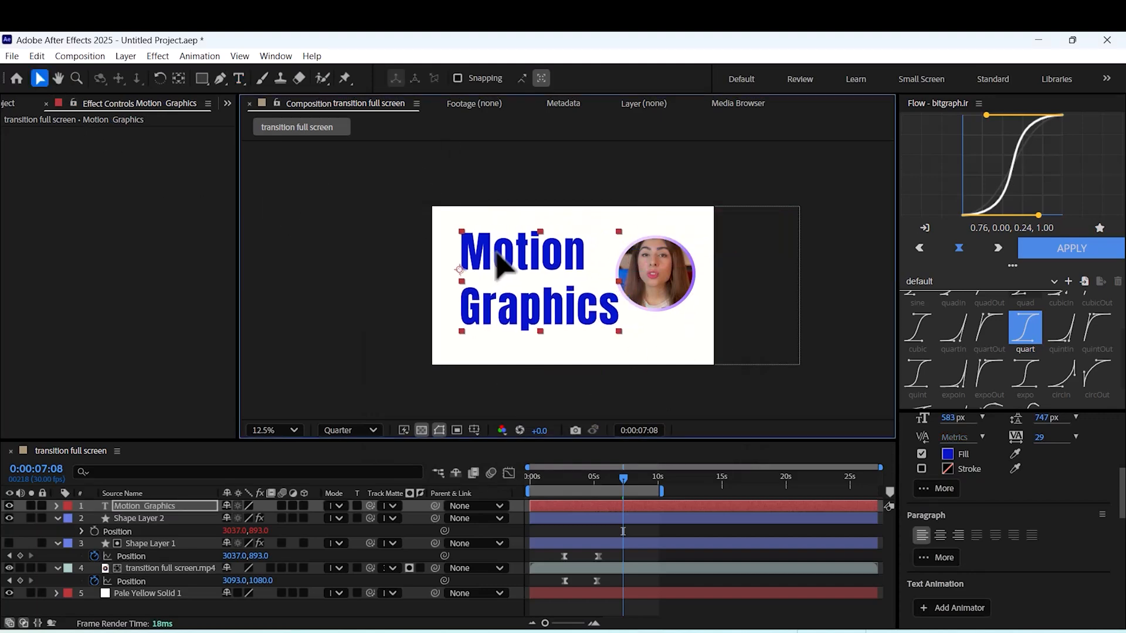
pyautogui.doubleClick(149, 505)
pyautogui.press('Escape')
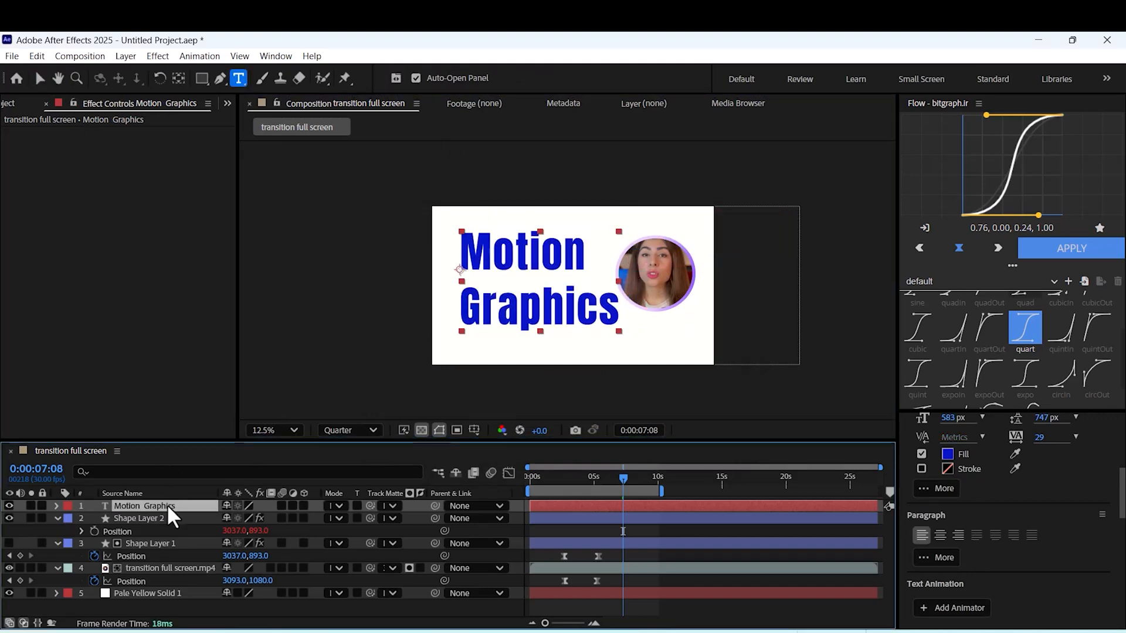
pyautogui.hotkey('ctrl', 'space')
pyautogui.write('ty')
pyautogui.press('Return')
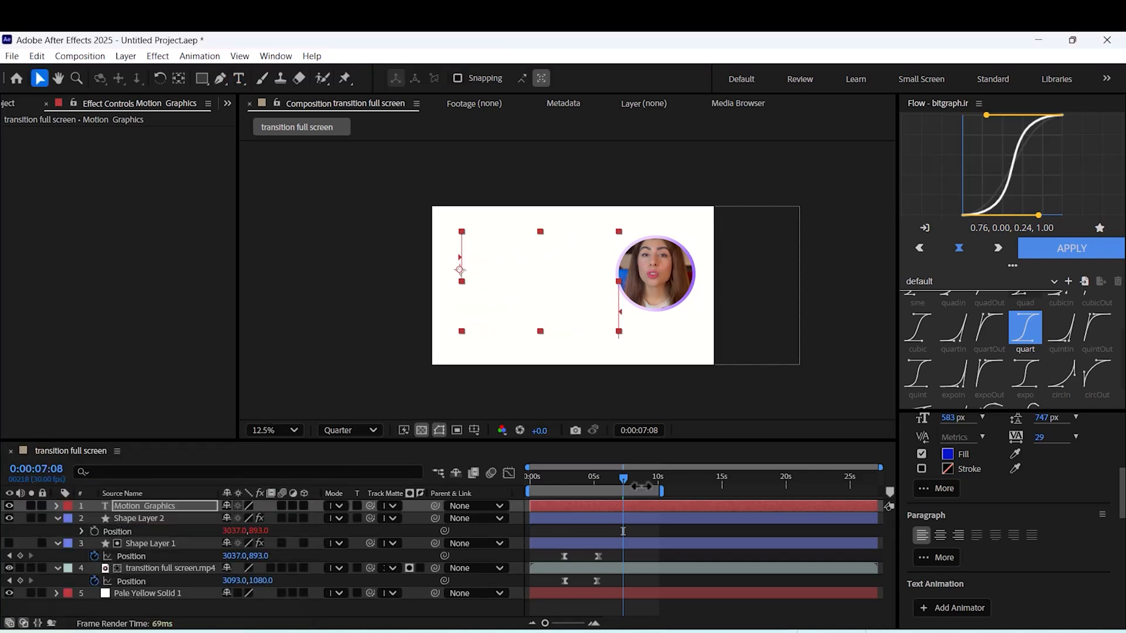
pyautogui.press('space')
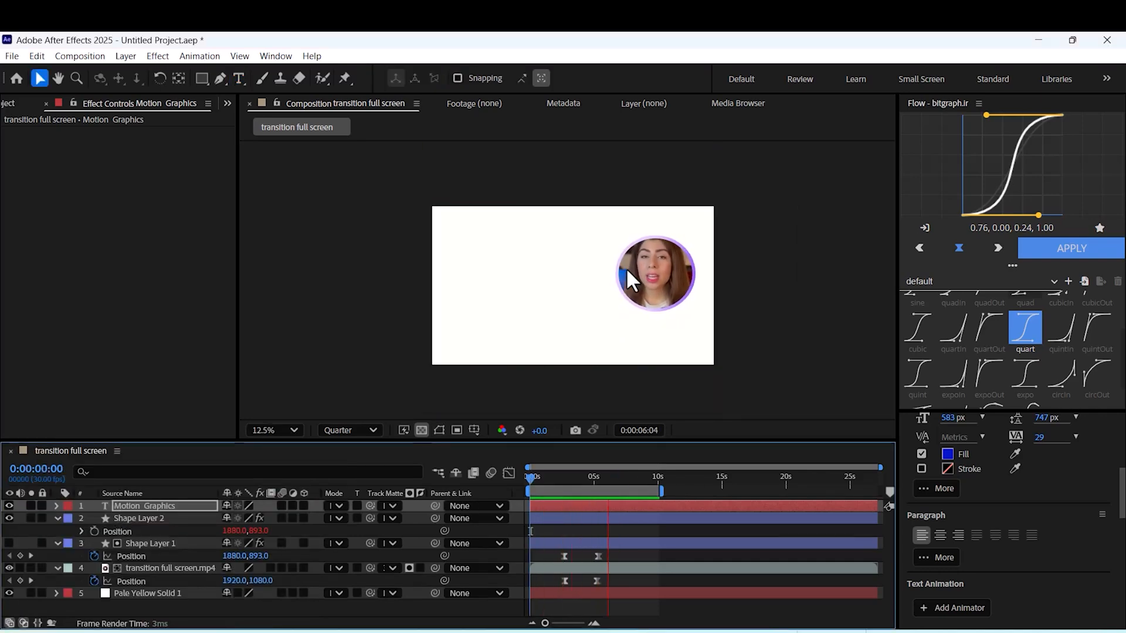
# Step: Shift the Typewriter Range Selector keyframes earlier and closer, with quart easing from Flow
pyautogui.press('u')
pyautogui.click(573, 480)
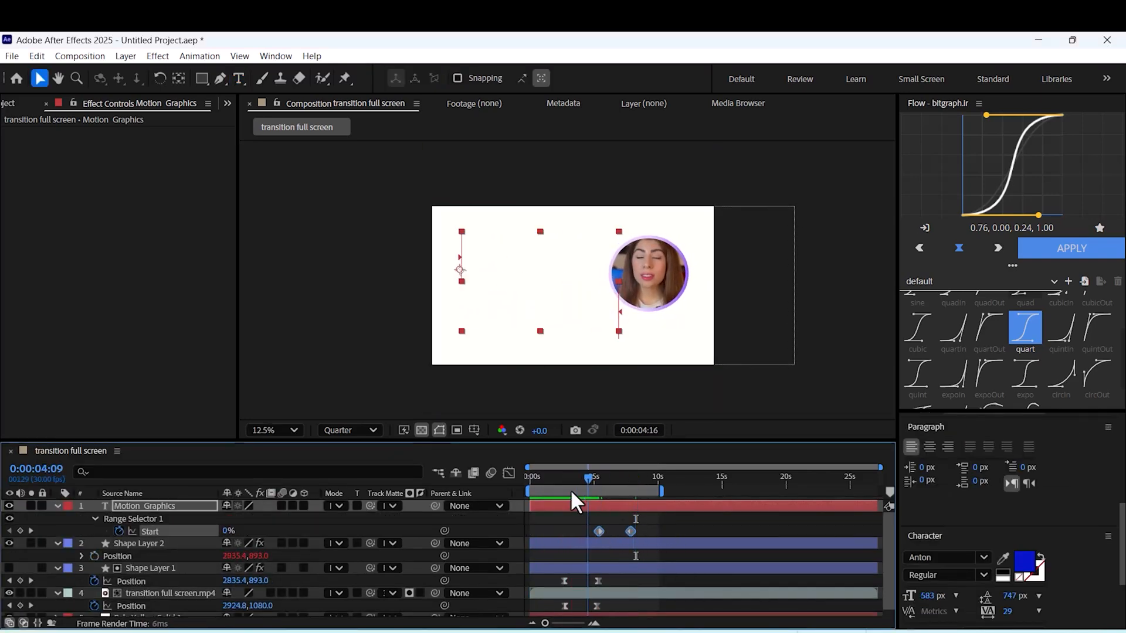
pyautogui.moveTo(599, 532); pyautogui.dragTo(567, 526)
pyautogui.click(608, 476)
pyautogui.click(1057, 249)
# Step: Preview from the start and trim the work area end to about 5.7s
pyautogui.press('Home')
pyautogui.press('space')
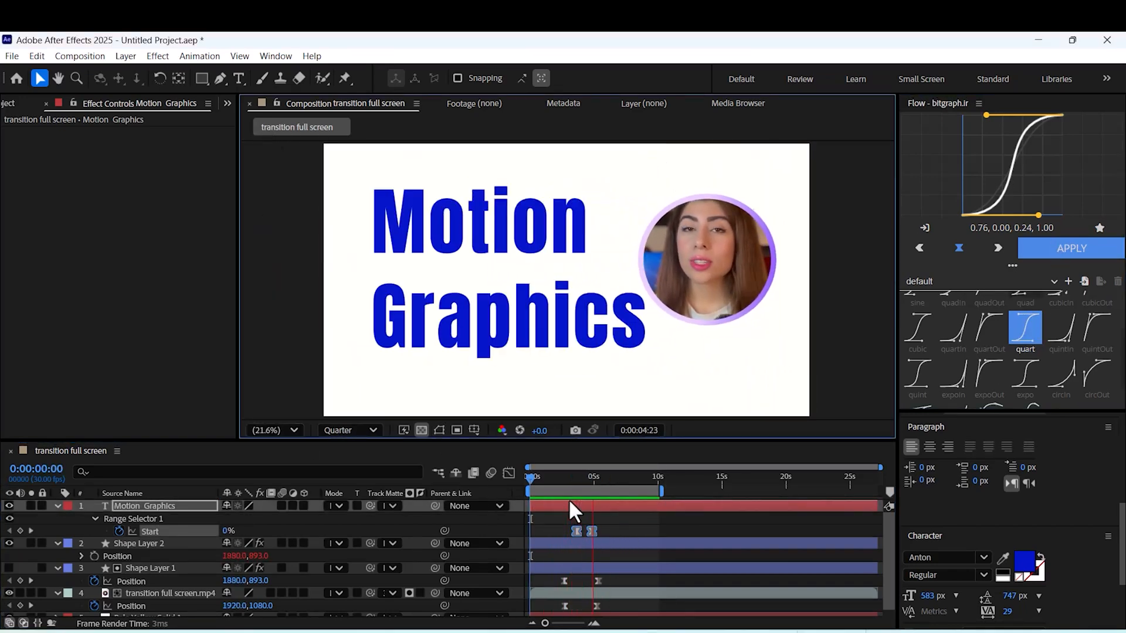
pyautogui.moveTo(661, 490); pyautogui.dragTo(600, 490)
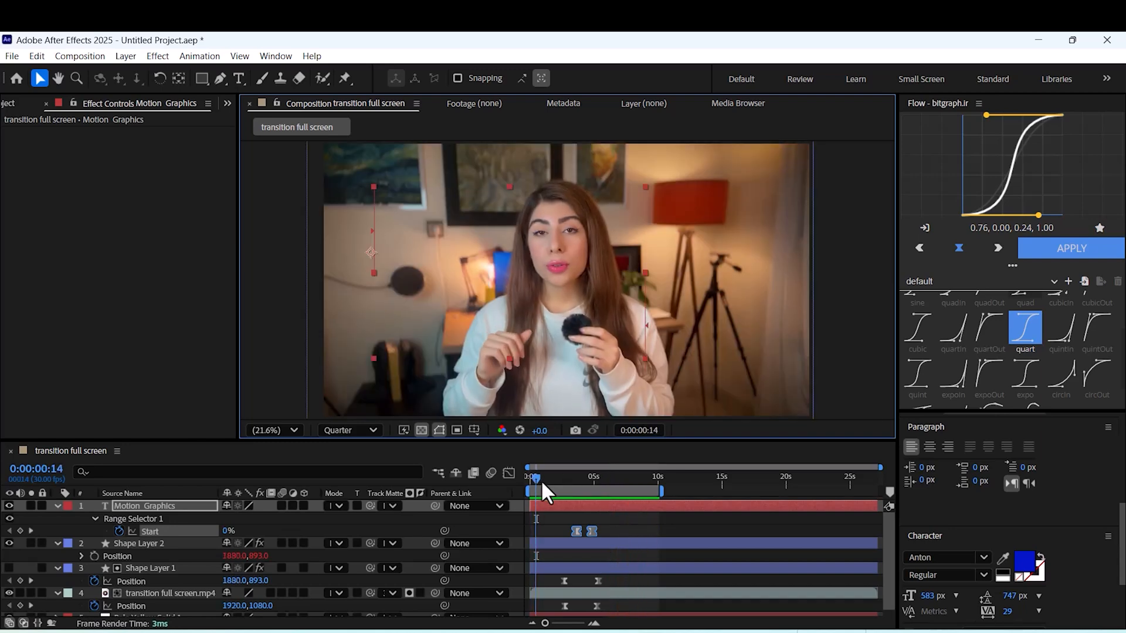